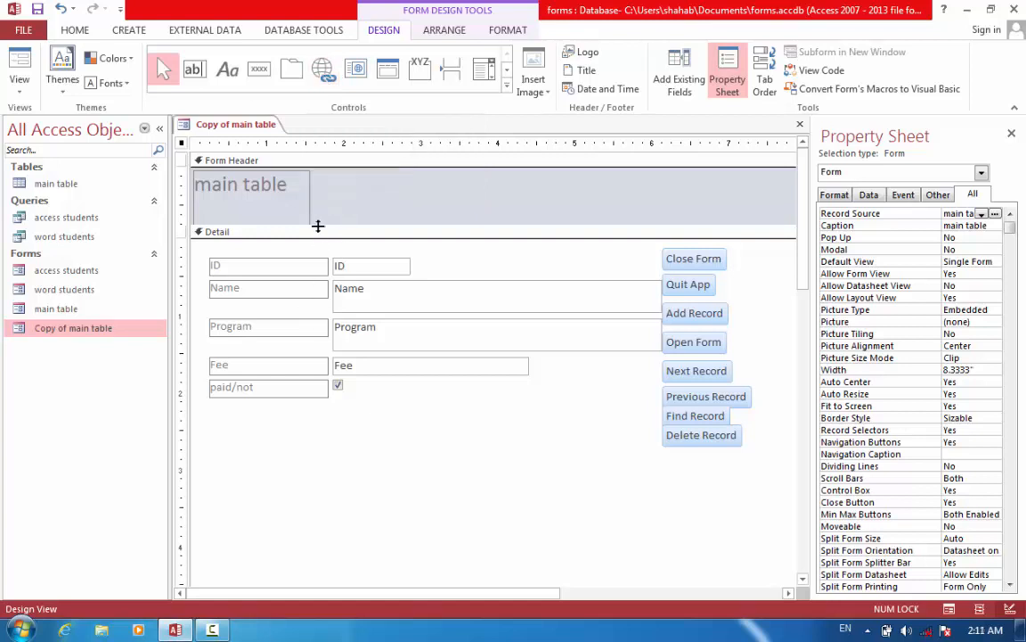
{"action": "left_click", "coordinate": [325, 71]}
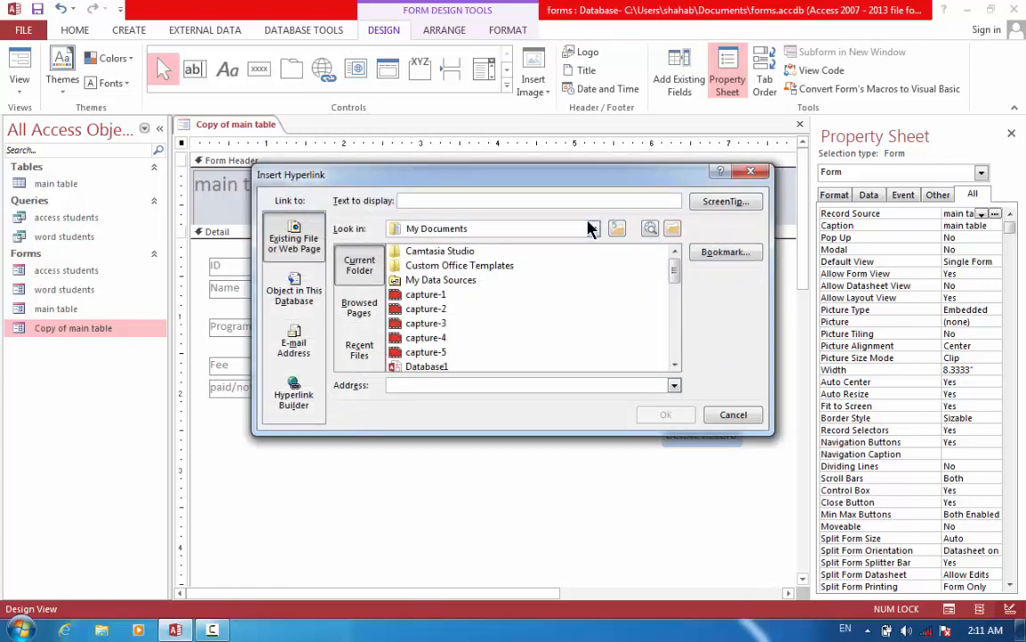
{"action": "left_click", "coordinate": [733, 416]}
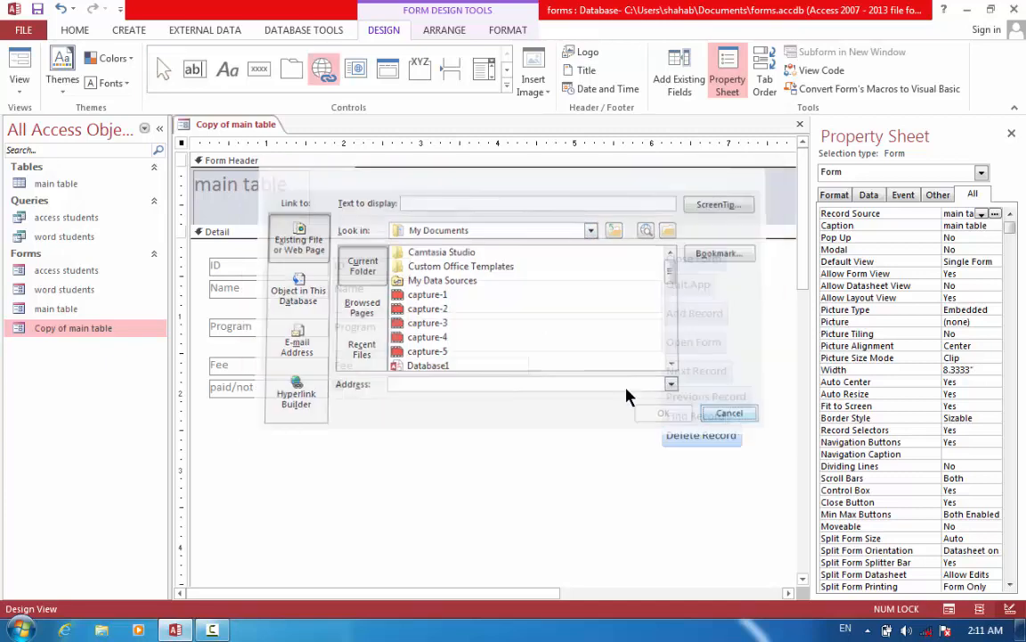
{"action": "left_click", "coordinate": [19, 96]}
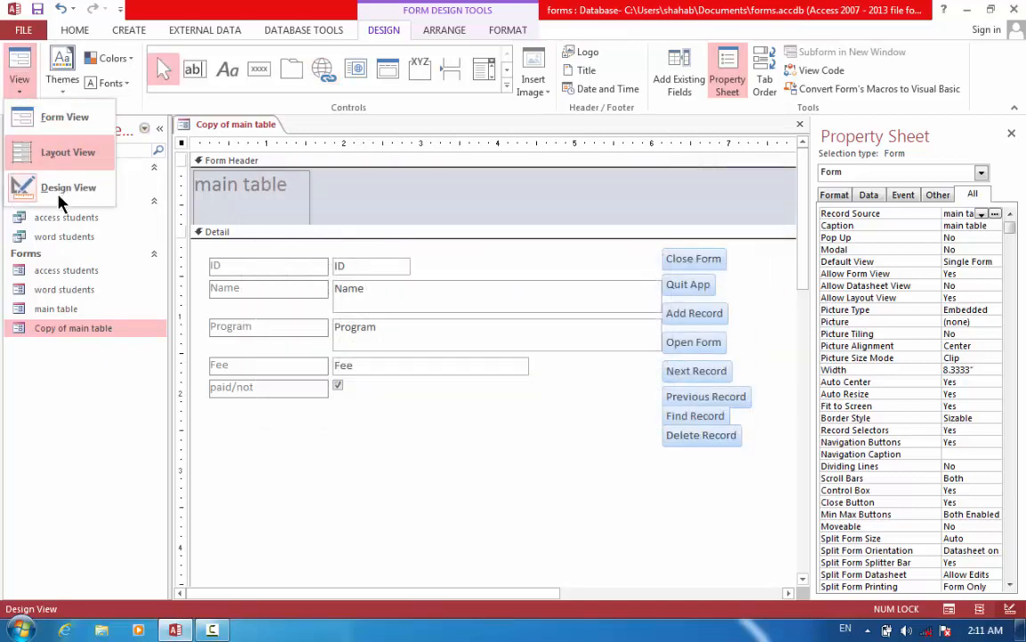
{"action": "left_click", "coordinate": [52, 177]}
Step: Start inserting a hyperlink to an existing file in the Copy of main table form and browse to the Desktop folder
{"action": "left_click", "coordinate": [323, 68]}
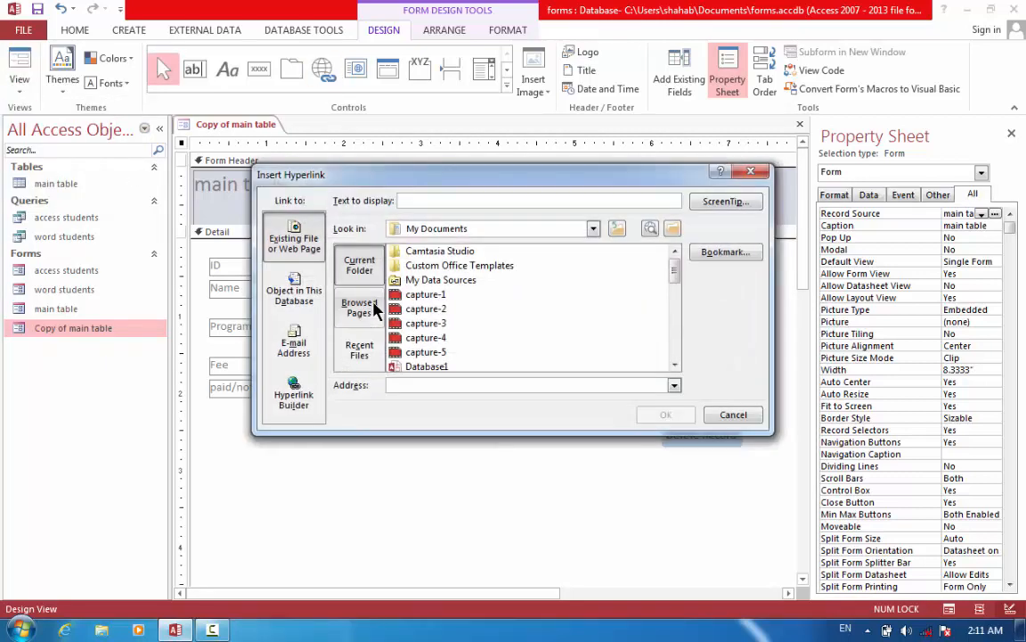
{"action": "left_click", "coordinate": [674, 303]}
{"action": "left_click_drag", "start_coordinate": [675, 304], "coordinate": [674, 348]}
{"action": "left_click", "coordinate": [593, 230]}
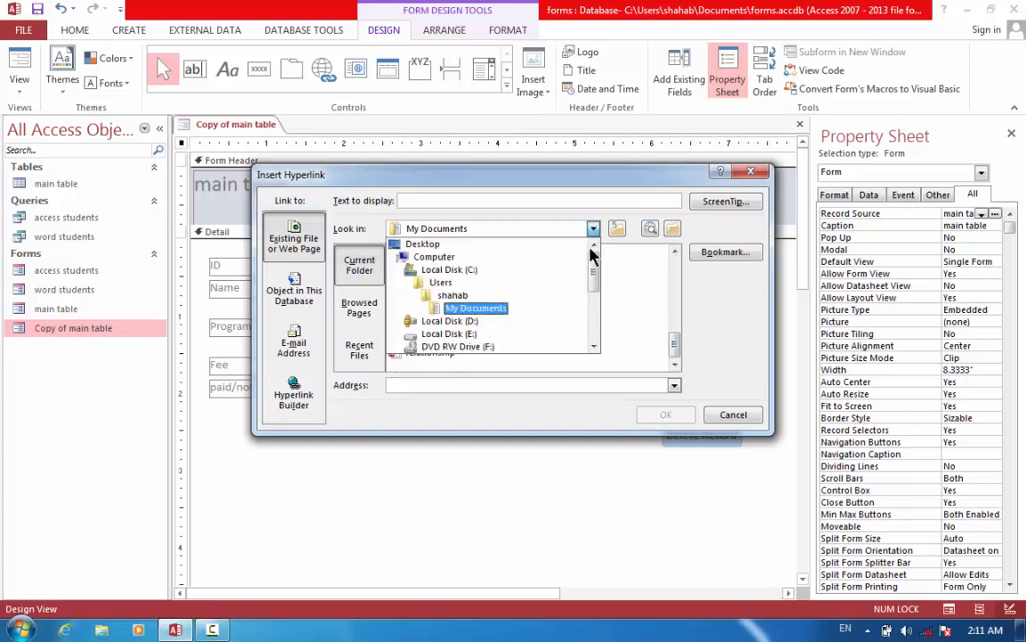
{"action": "left_click", "coordinate": [436, 231]}
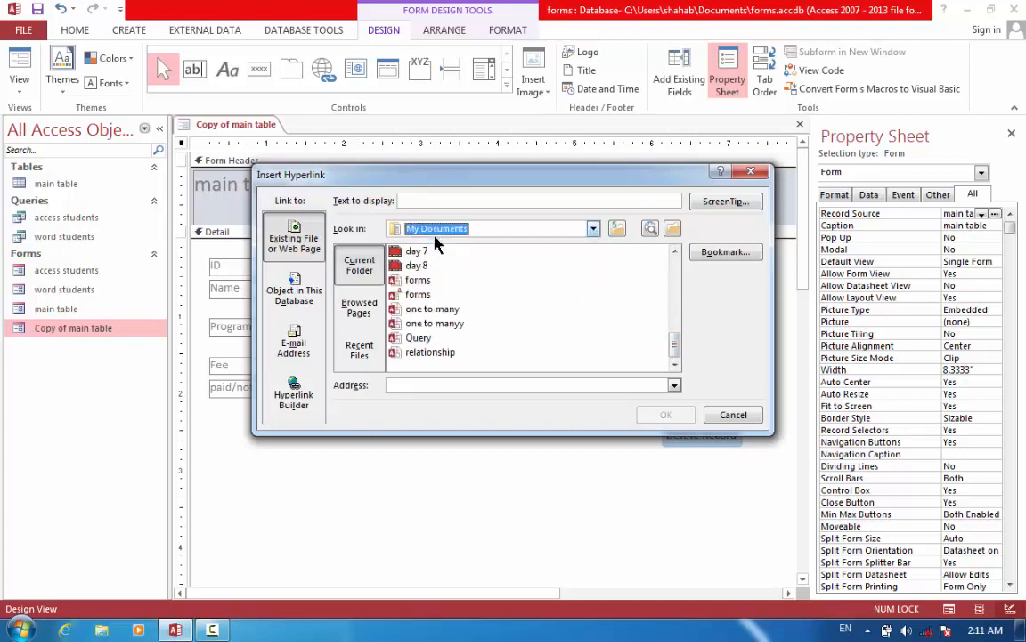
{"action": "left_click", "coordinate": [675, 293]}
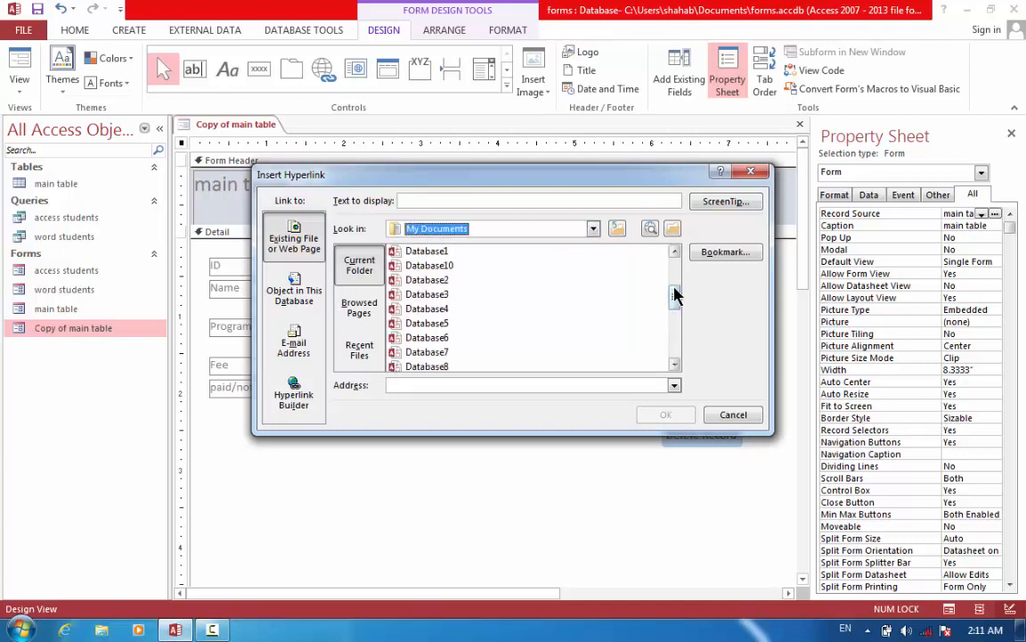
{"action": "left_click", "coordinate": [593, 228]}
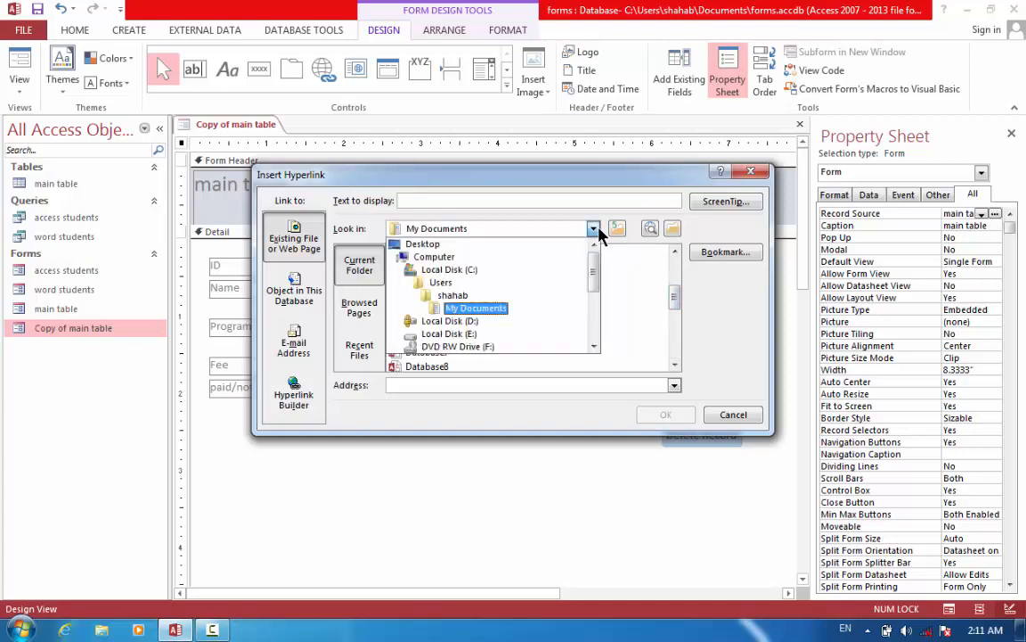
{"action": "left_click", "coordinate": [425, 244]}
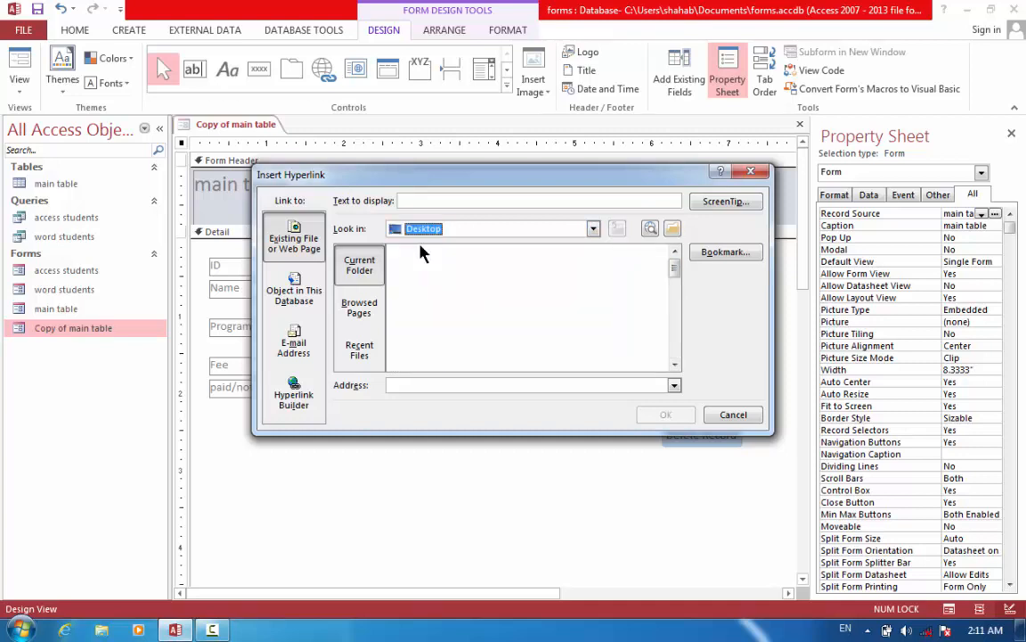
Step: Insert a hyperlink to the Desktop workbook امتحان (Autosaved).xlsx and shrink its label to about 2.21 by 0.21 inches
{"action": "left_click", "coordinate": [675, 364]}
{"action": "left_click_drag", "start_coordinate": [675, 365], "coordinate": [674, 364]}
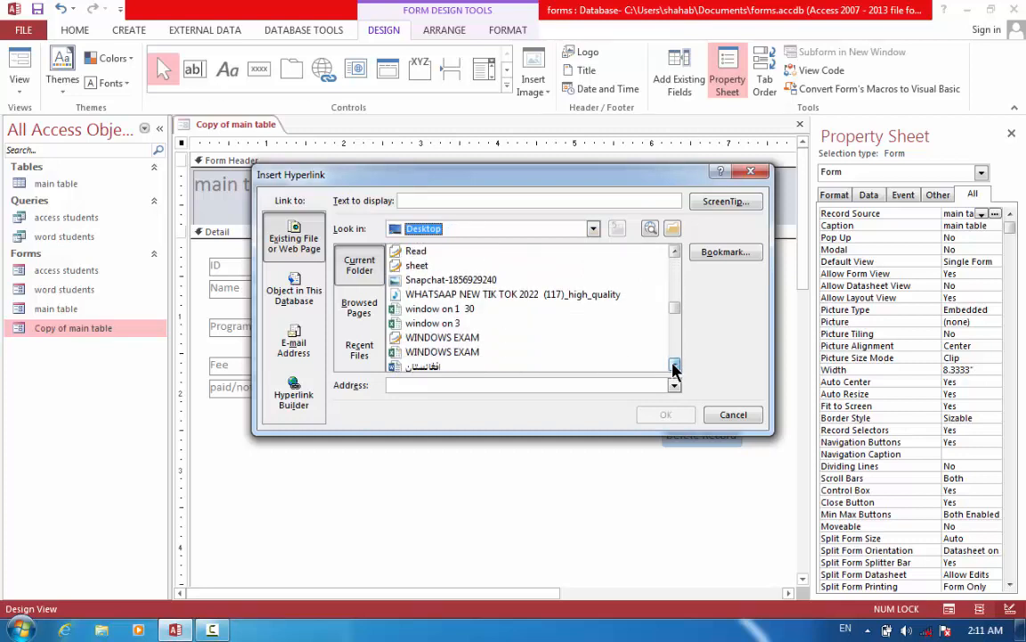
{"action": "left_click", "coordinate": [675, 364]}
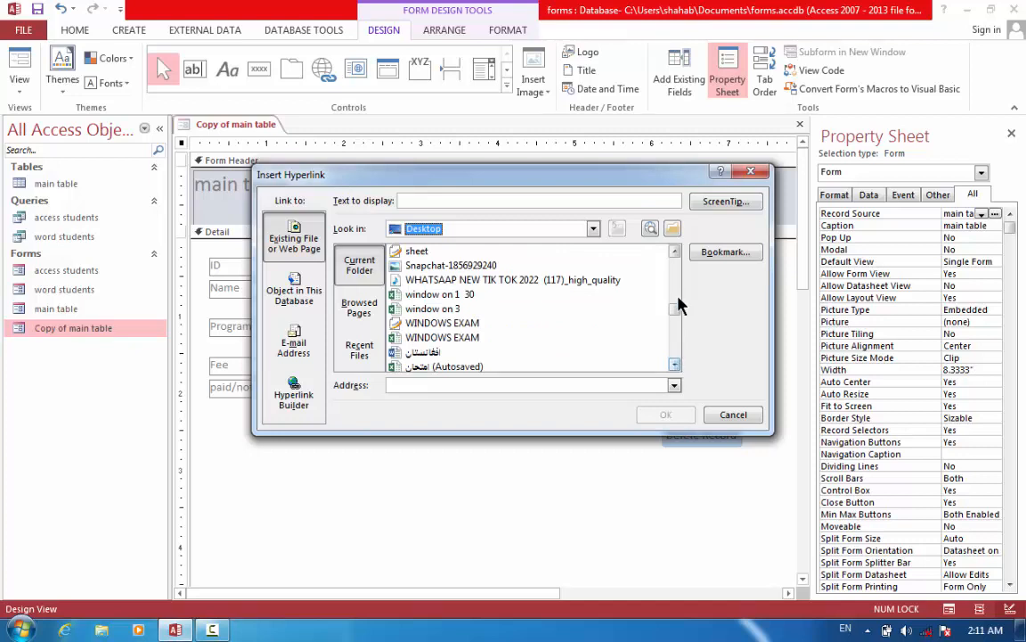
{"action": "left_click", "coordinate": [441, 367]}
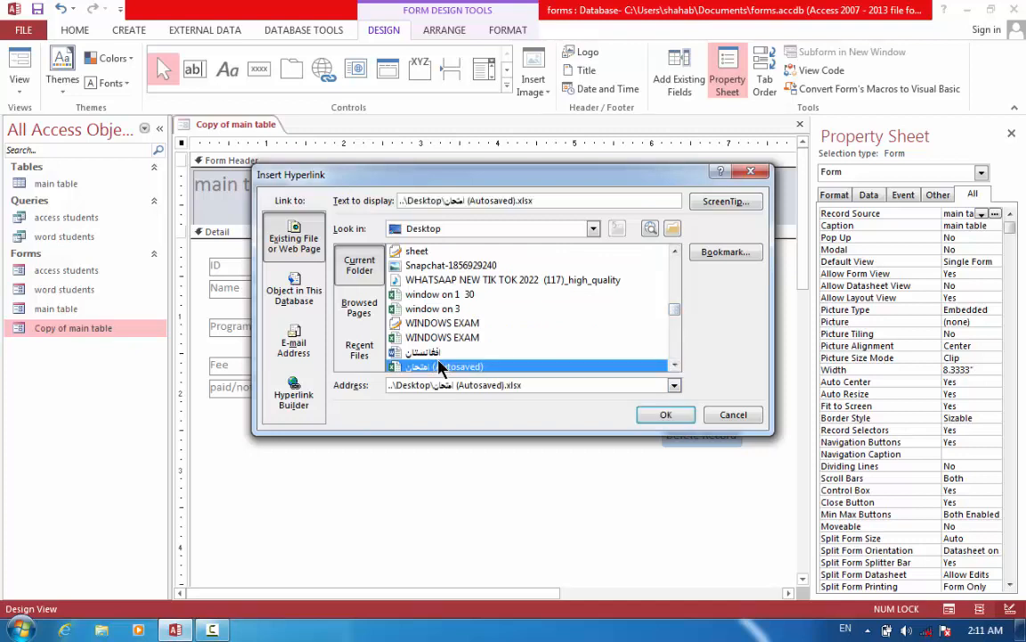
{"action": "left_click", "coordinate": [670, 417]}
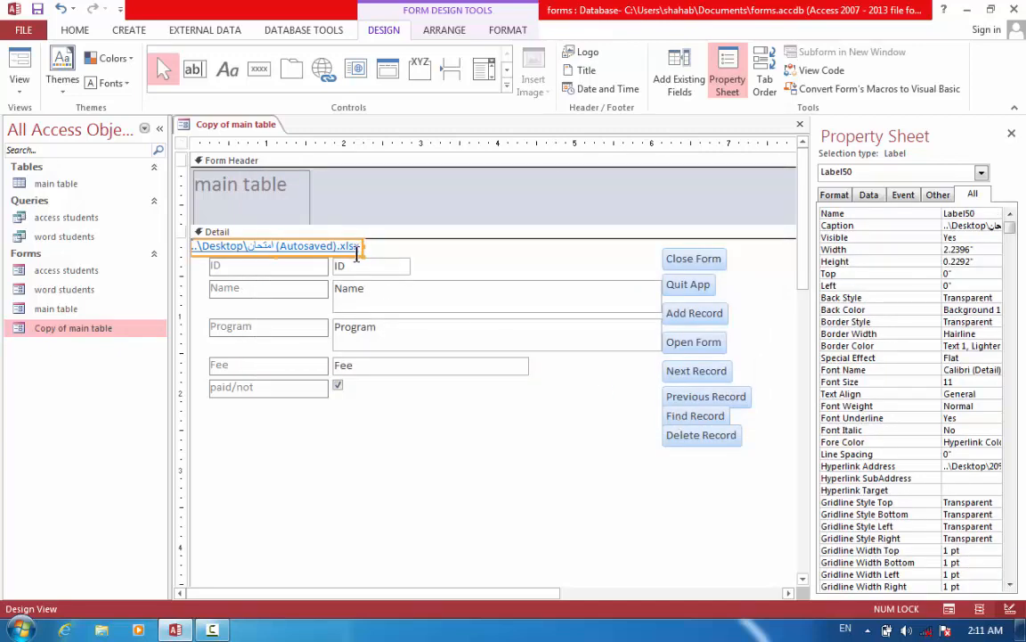
{"action": "mouse_move", "coordinate": [363, 254]}
{"action": "left_mouse_down"}
{"action": "mouse_move", "coordinate": [370, 381]}
{"action": "mouse_move", "coordinate": [360, 252]}
{"action": "left_mouse_up"}
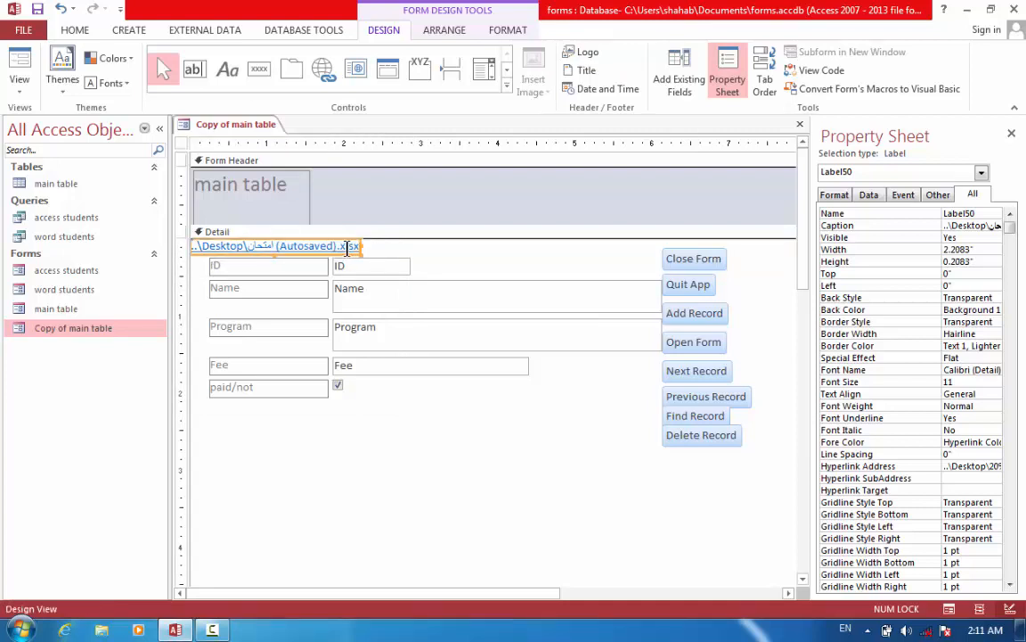
Step: Test the workbook hyperlink in Form View, allowing the file to open, and close the workbook
{"action": "left_click", "coordinate": [18, 87]}
{"action": "left_click", "coordinate": [53, 118]}
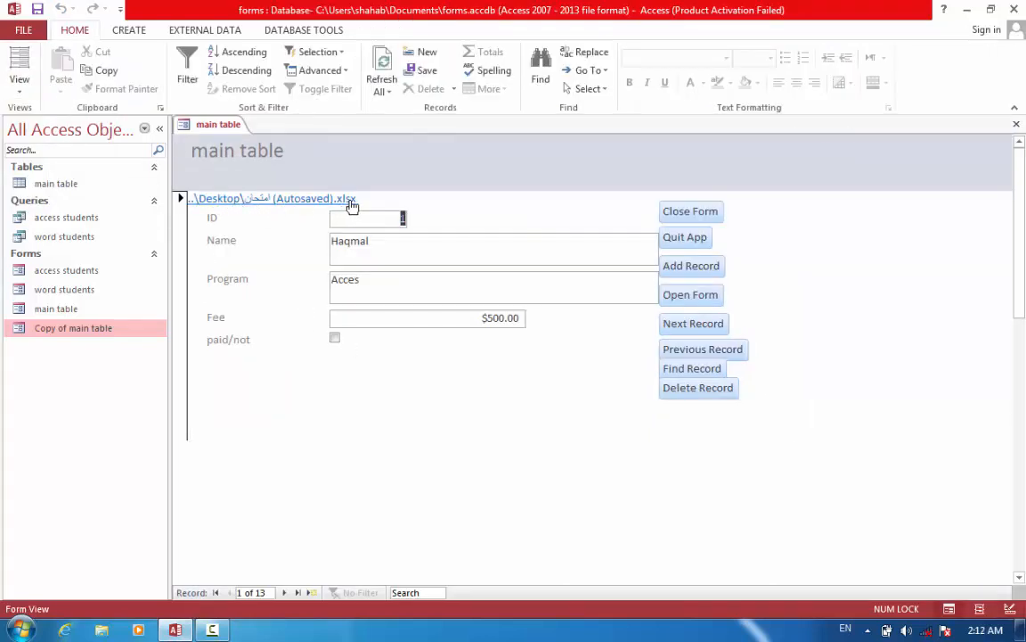
{"action": "left_click", "coordinate": [298, 200]}
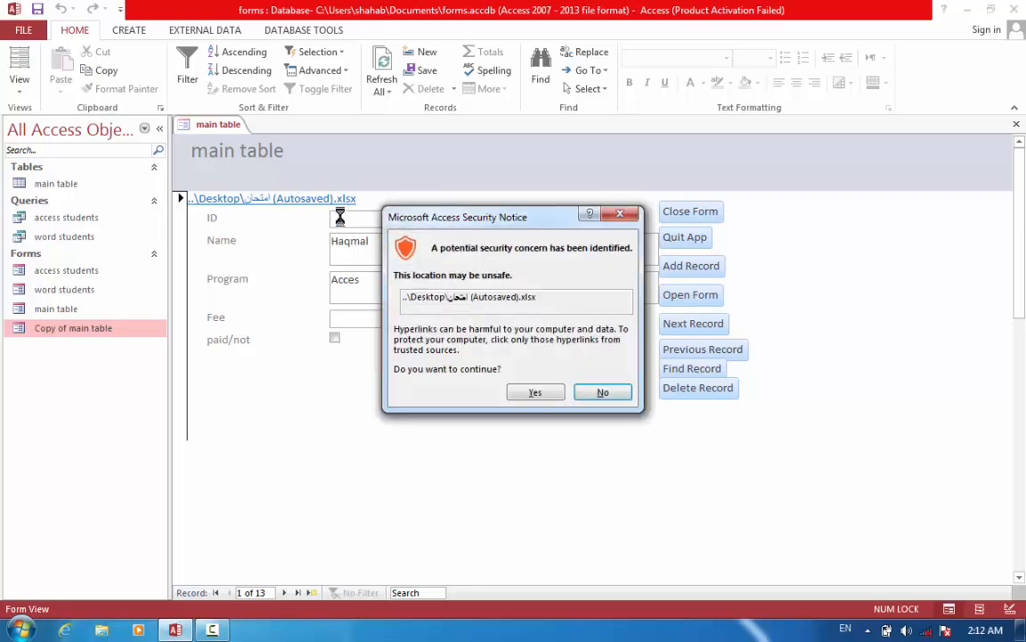
{"action": "left_click", "coordinate": [546, 394]}
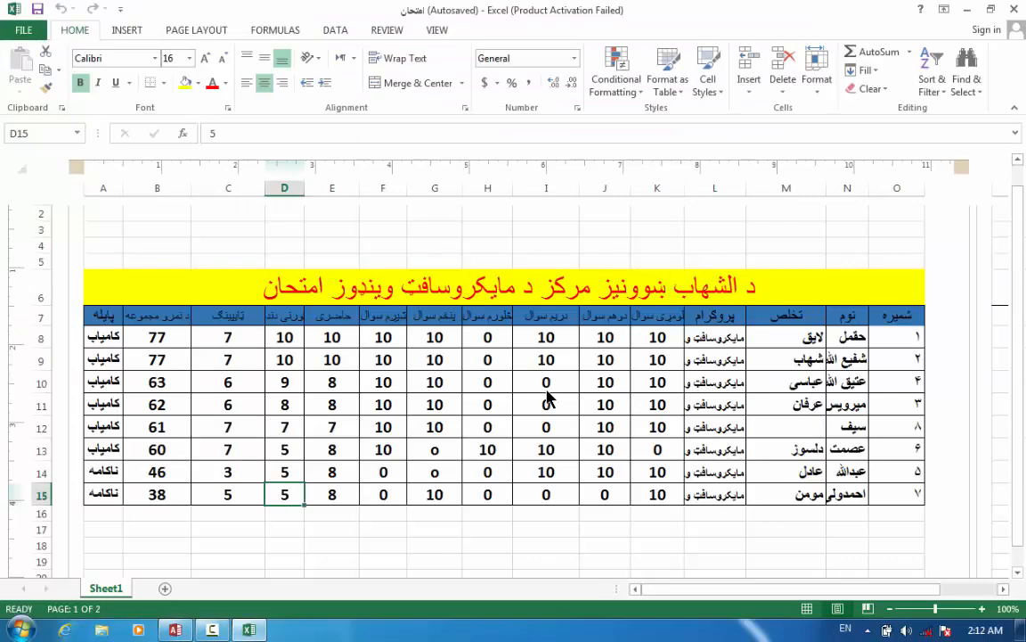
{"action": "left_click", "coordinate": [1015, 9]}
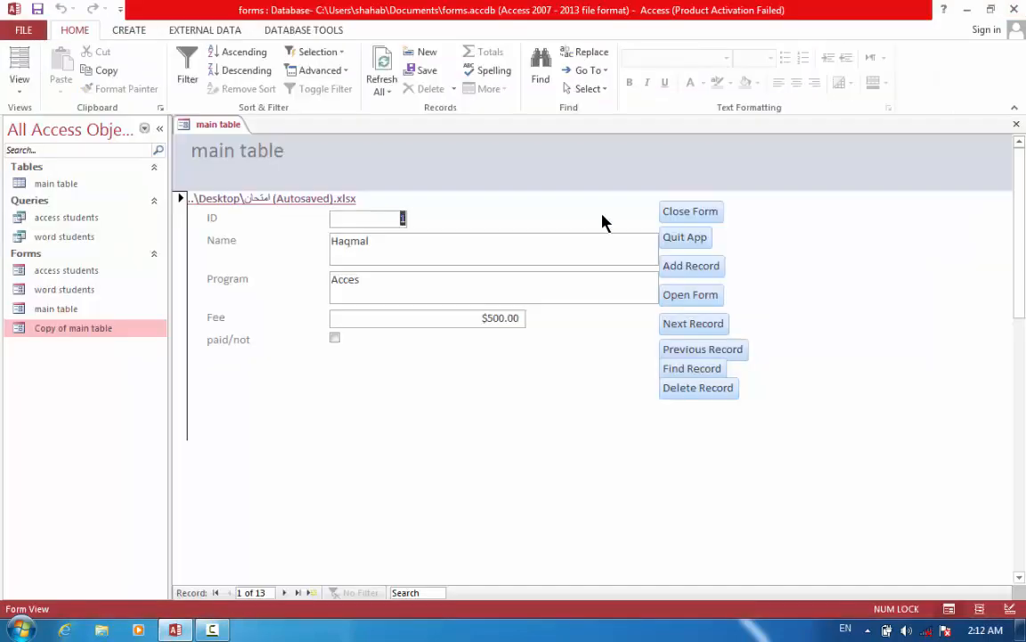
Step: Return the form to Design View and delete the workbook hyperlink label from the Detail section
{"action": "left_click", "coordinate": [21, 89]}
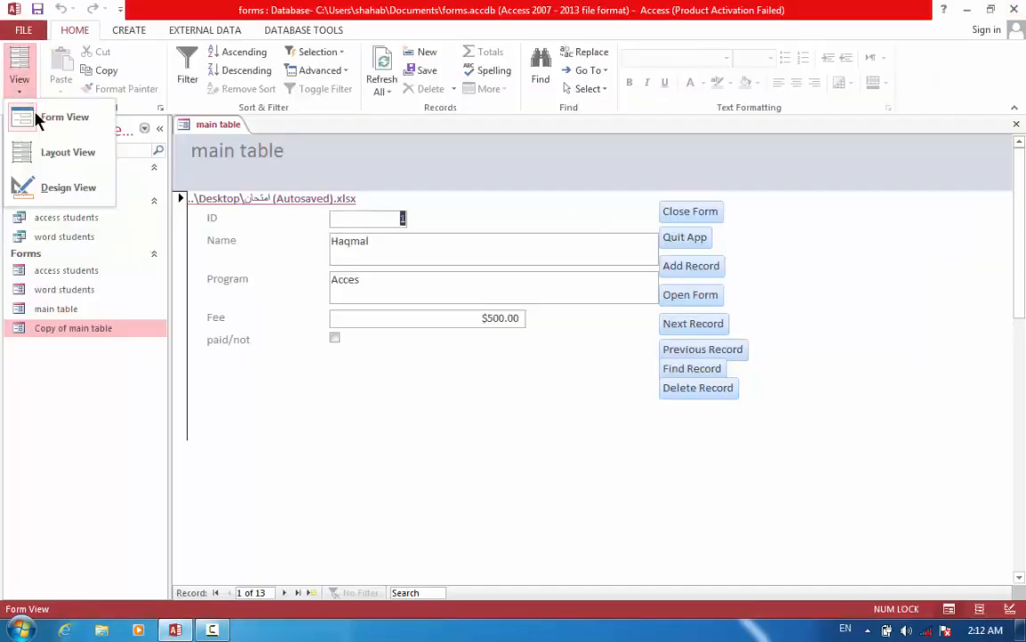
{"action": "left_click", "coordinate": [49, 183]}
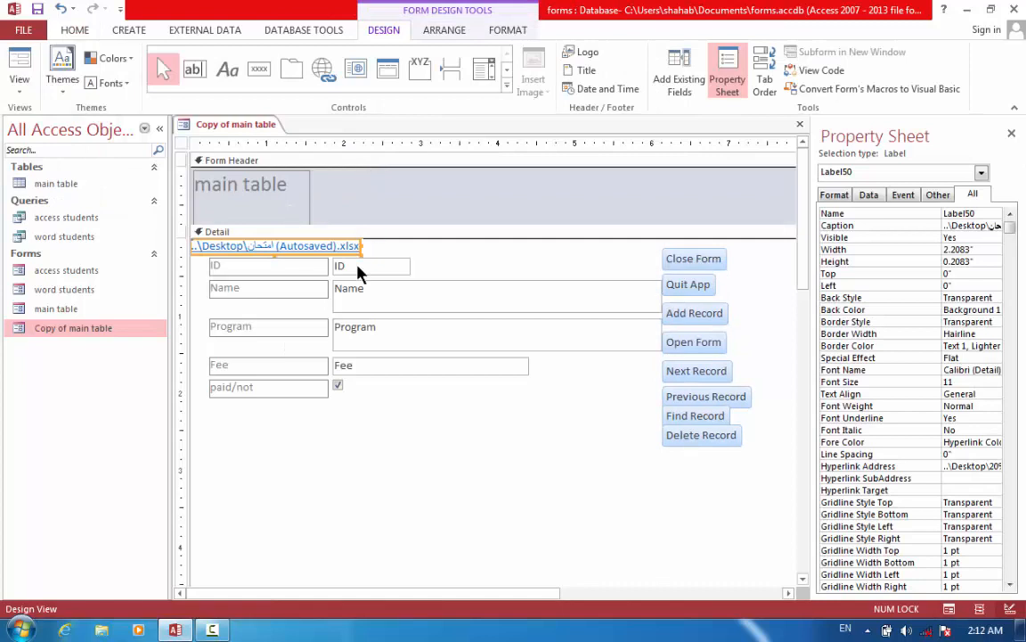
{"action": "key", "text": "Delete"}
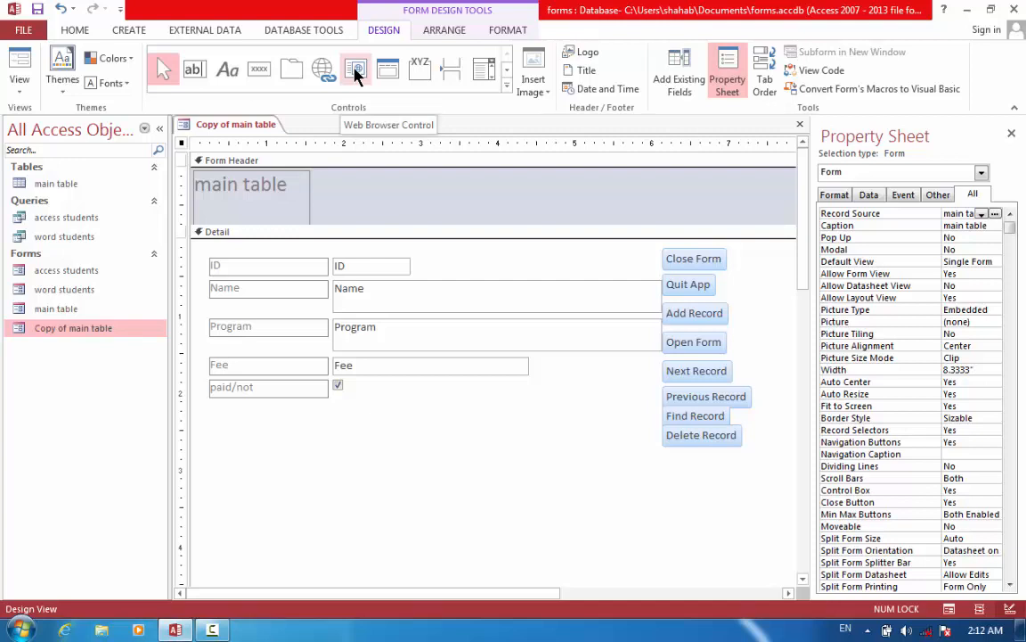
{"action": "left_click", "coordinate": [355, 75]}
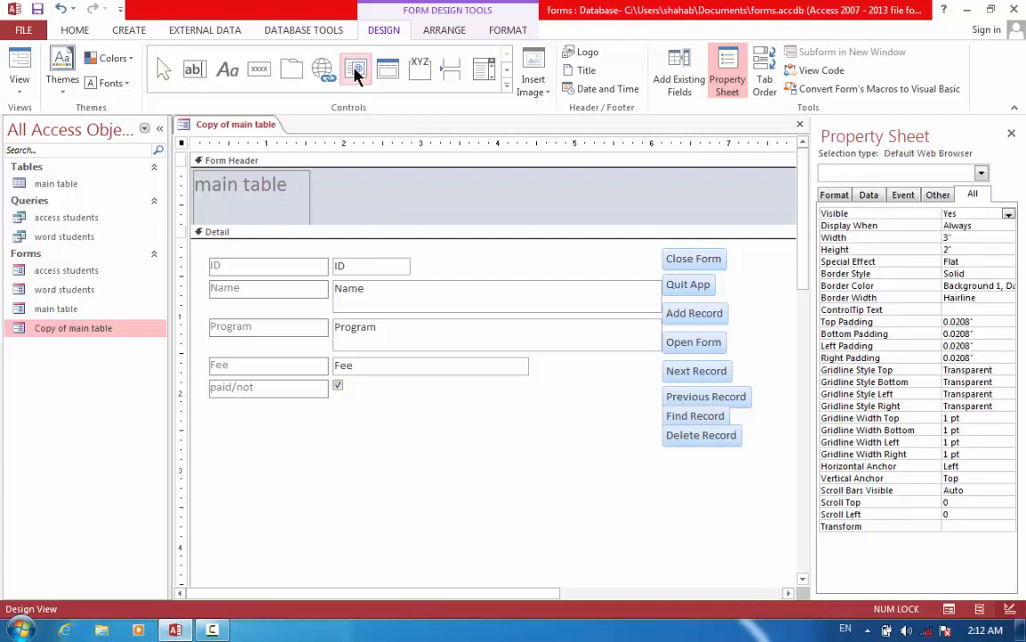
{"action": "left_click_drag", "start_coordinate": [218, 409], "coordinate": [253, 444]}
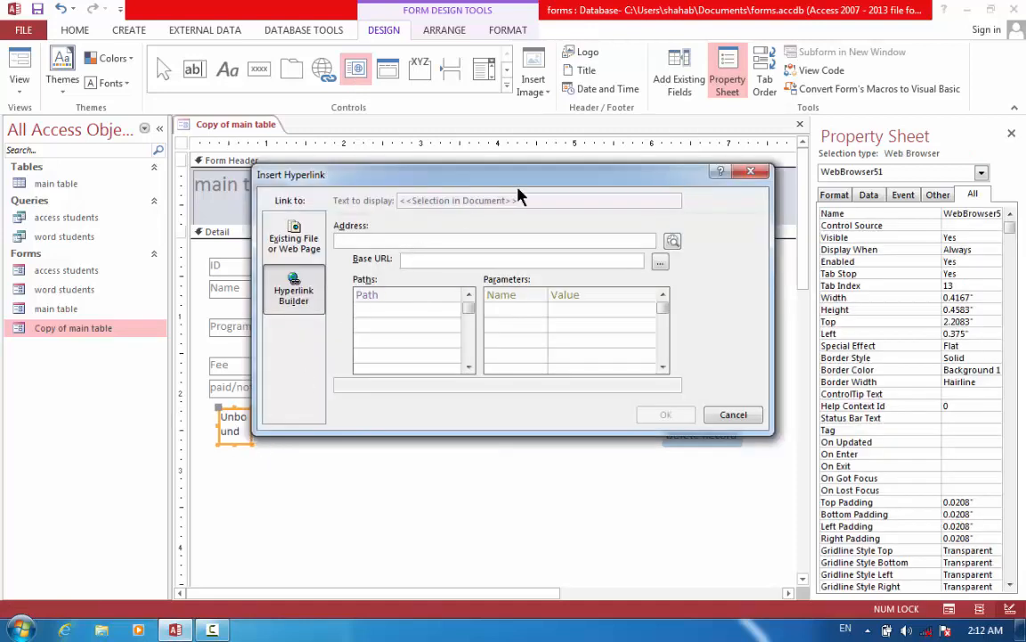
{"action": "left_click", "coordinate": [733, 415]}
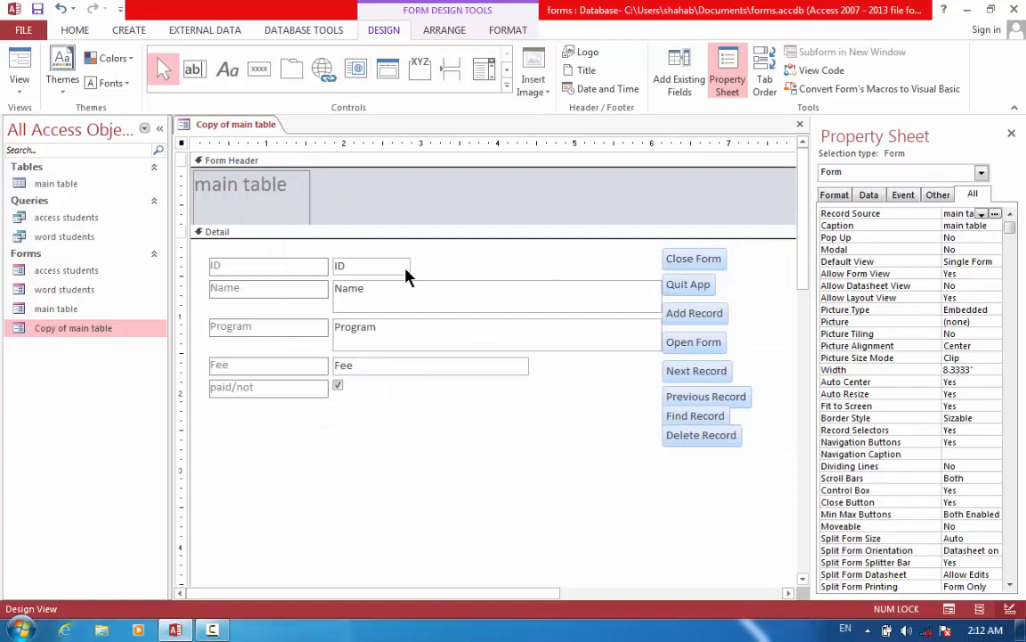
Step: Draw a web browser control about 1.29 by 0.5 inches below paid/not, try the address "shahab computer learning", cancel it and delete the control
{"action": "left_click", "coordinate": [354, 78]}
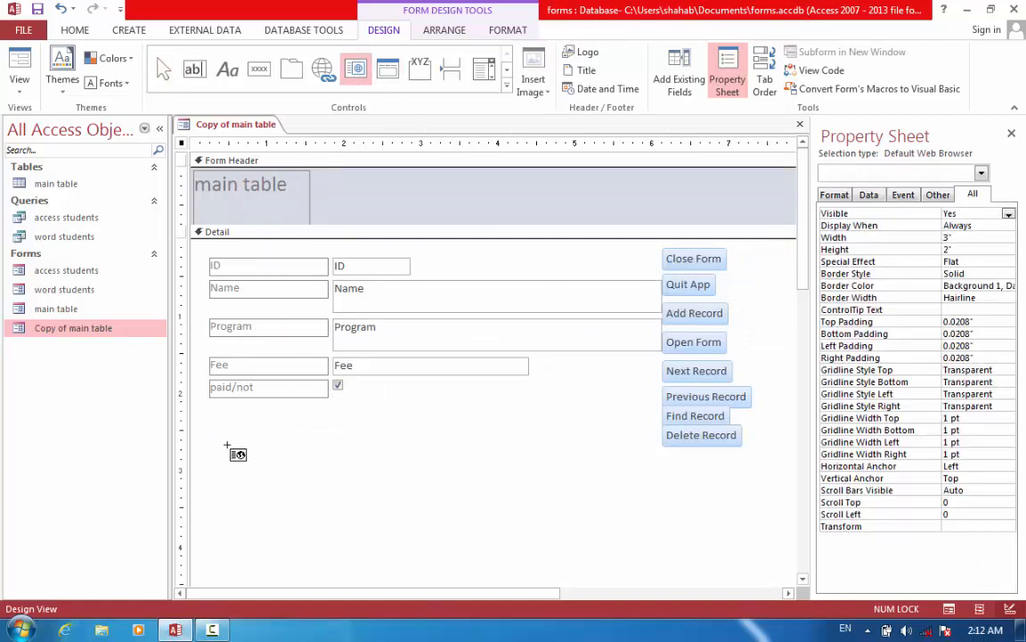
{"action": "left_click_drag", "start_coordinate": [222, 448], "coordinate": [322, 486]}
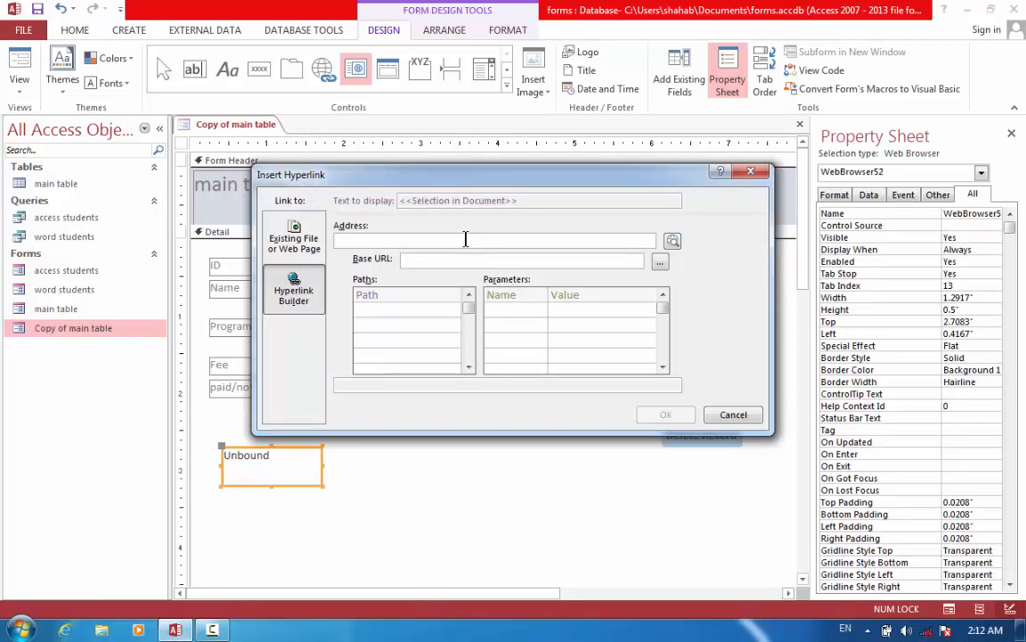
{"action": "type", "text": "shahab computer le"}
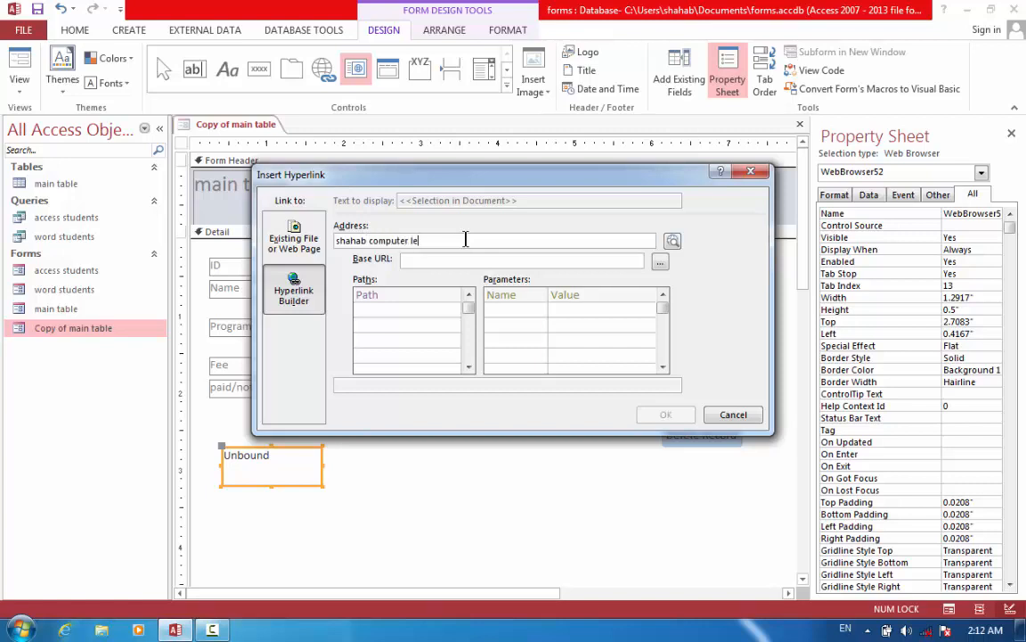
{"action": "type", "text": "arning"}
{"action": "left_click", "coordinate": [729, 416]}
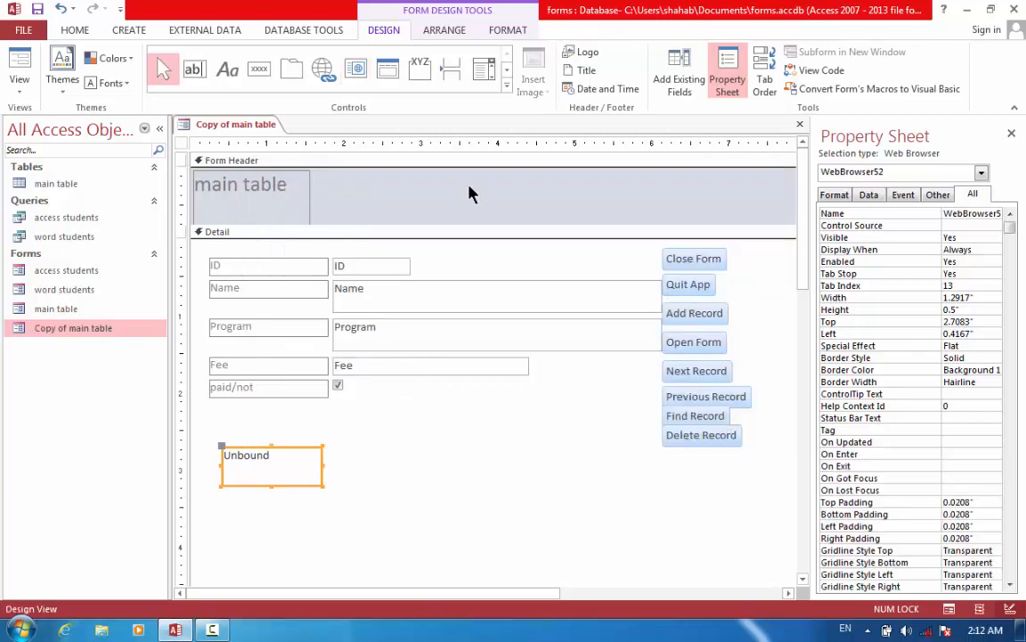
{"action": "key", "text": "Delete"}
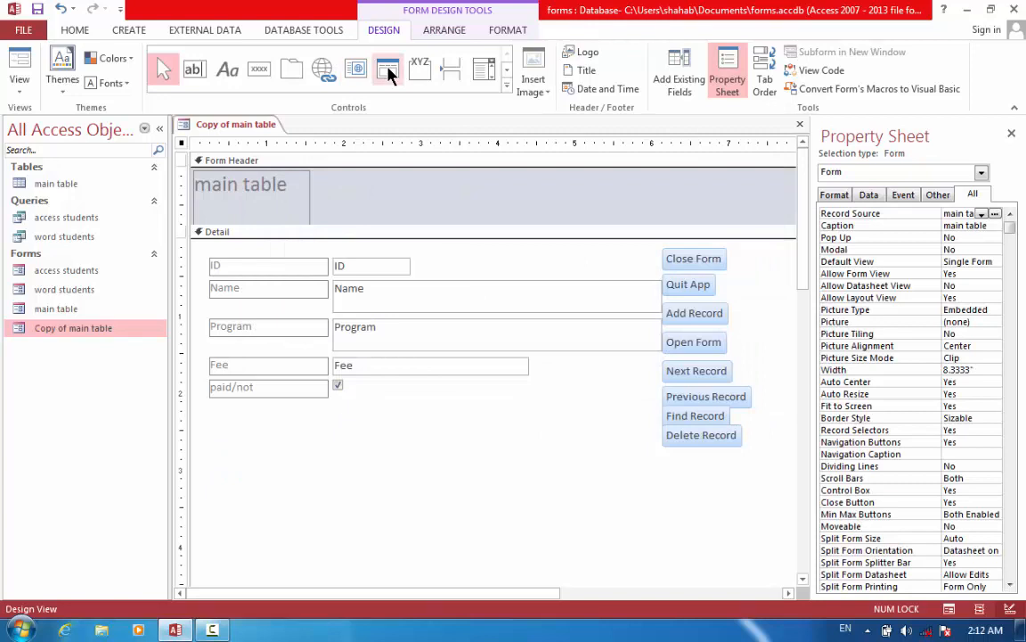
Step: Draw a navigation control across most of the Detail section over the existing fields and delete it
{"action": "left_click", "coordinate": [387, 74]}
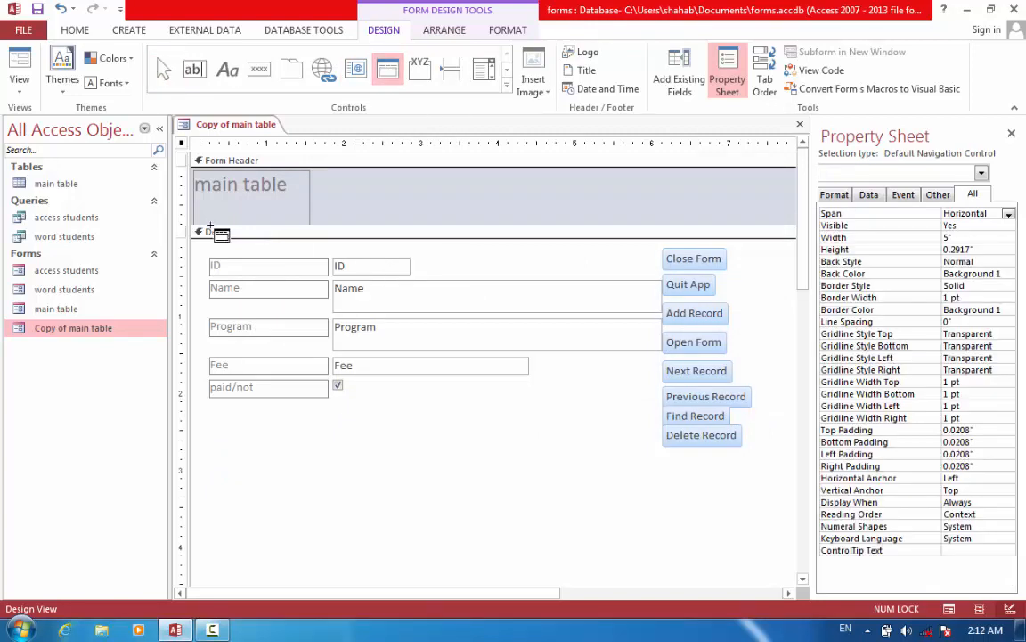
{"action": "mouse_move", "coordinate": [193, 252]}
{"action": "left_mouse_down"}
{"action": "mouse_move", "coordinate": [225, 262]}
{"action": "mouse_move", "coordinate": [419, 416]}
{"action": "mouse_move", "coordinate": [612, 550]}
{"action": "mouse_move", "coordinate": [740, 517]}
{"action": "mouse_move", "coordinate": [745, 530]}
{"action": "left_mouse_up"}
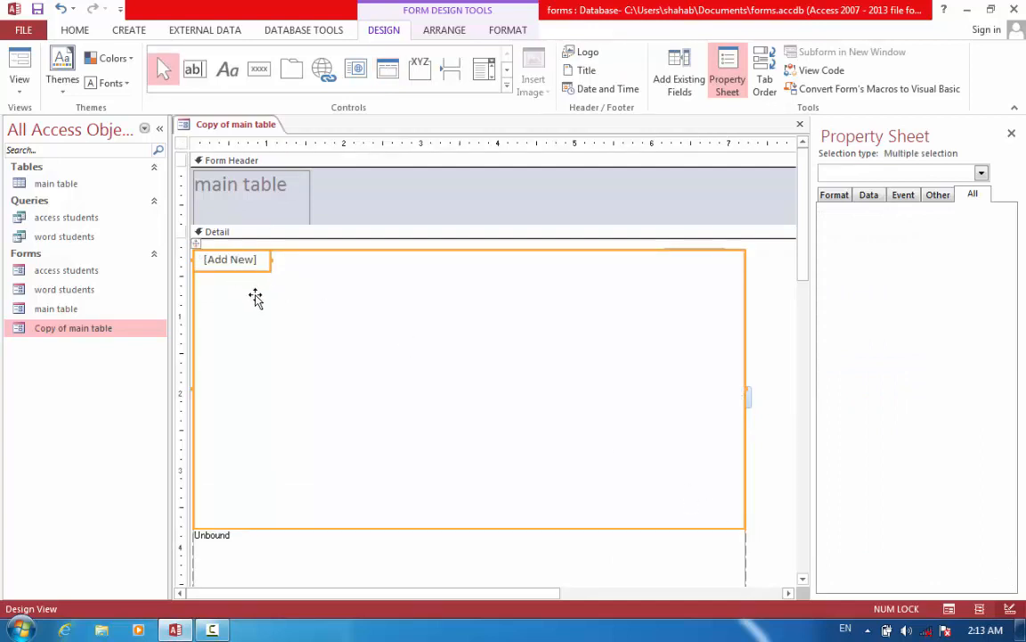
{"action": "key", "text": "Delete"}
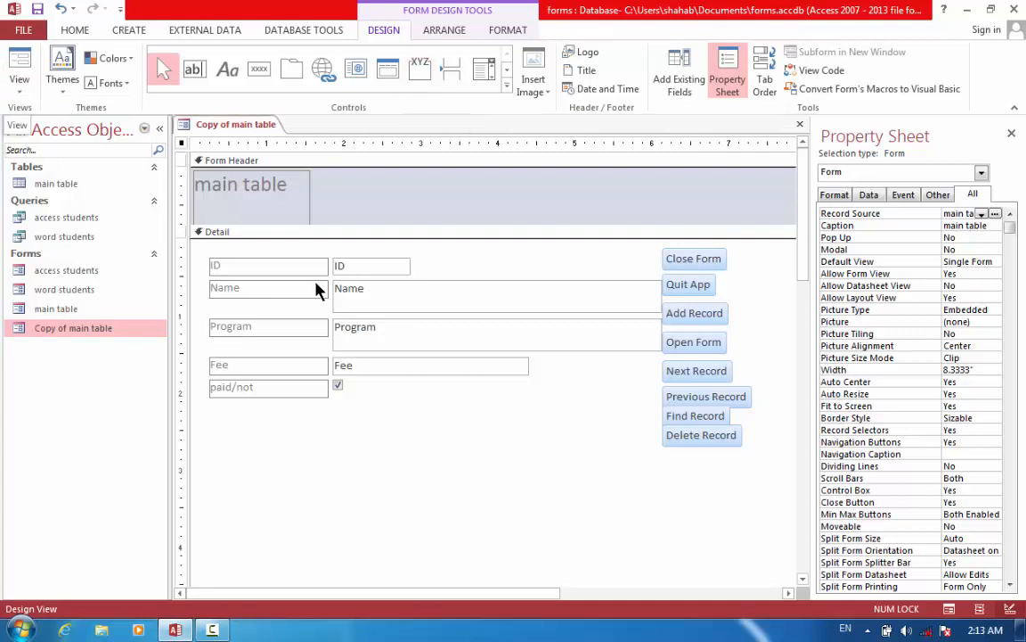
Step: Preview the form in Form View and return it to Design View
{"action": "left_click", "coordinate": [21, 89]}
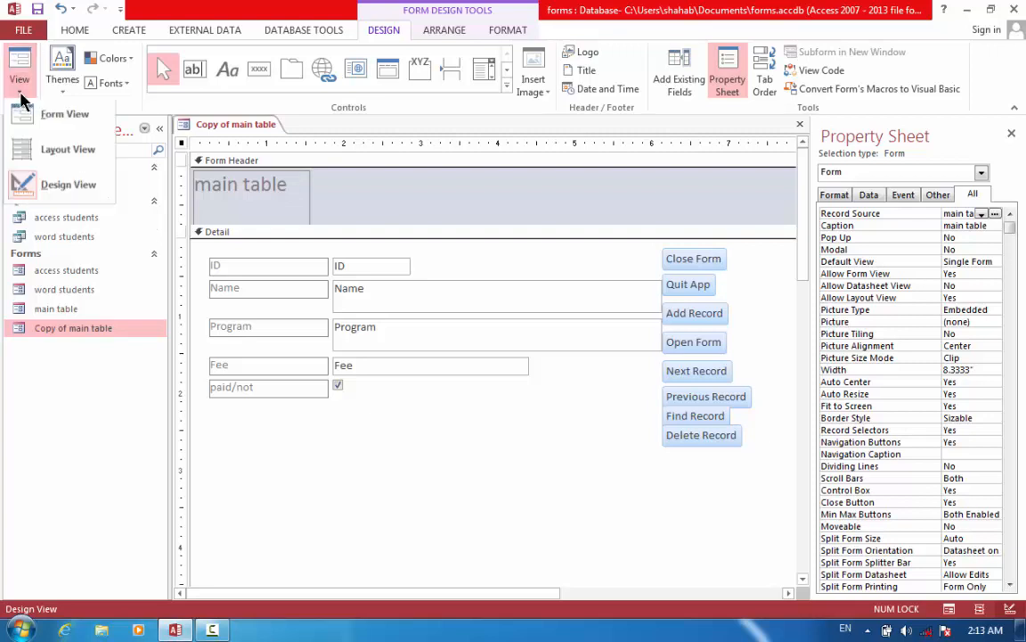
{"action": "left_click", "coordinate": [79, 132]}
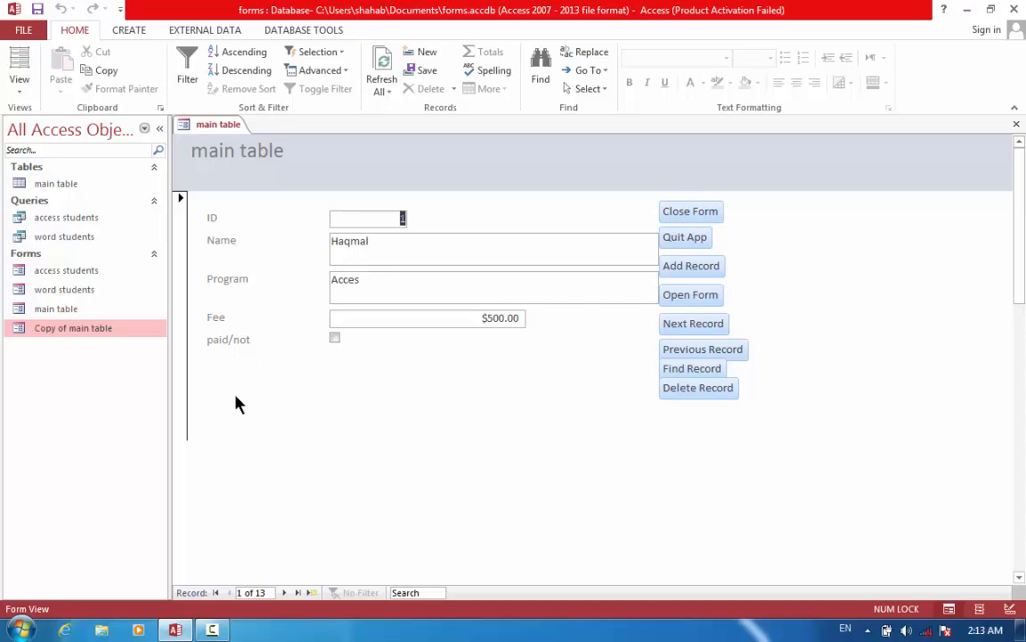
{"action": "left_click", "coordinate": [19, 89]}
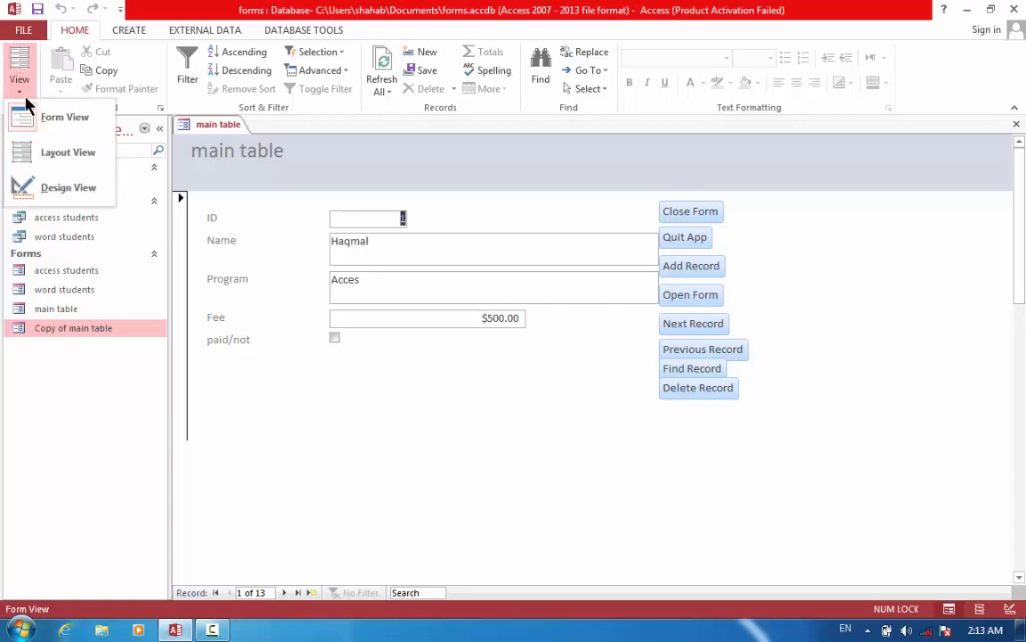
{"action": "left_click", "coordinate": [61, 189]}
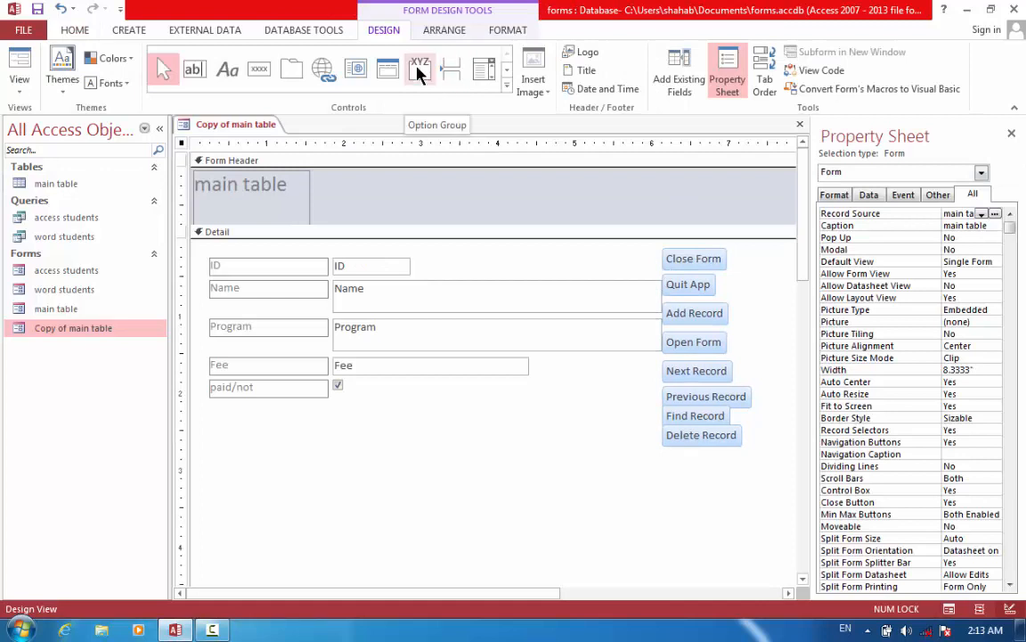
Step: Draw an option group about 1.25 by 0.42 inches below paid/not and enter the option labels Male and female
{"action": "left_click", "coordinate": [420, 71]}
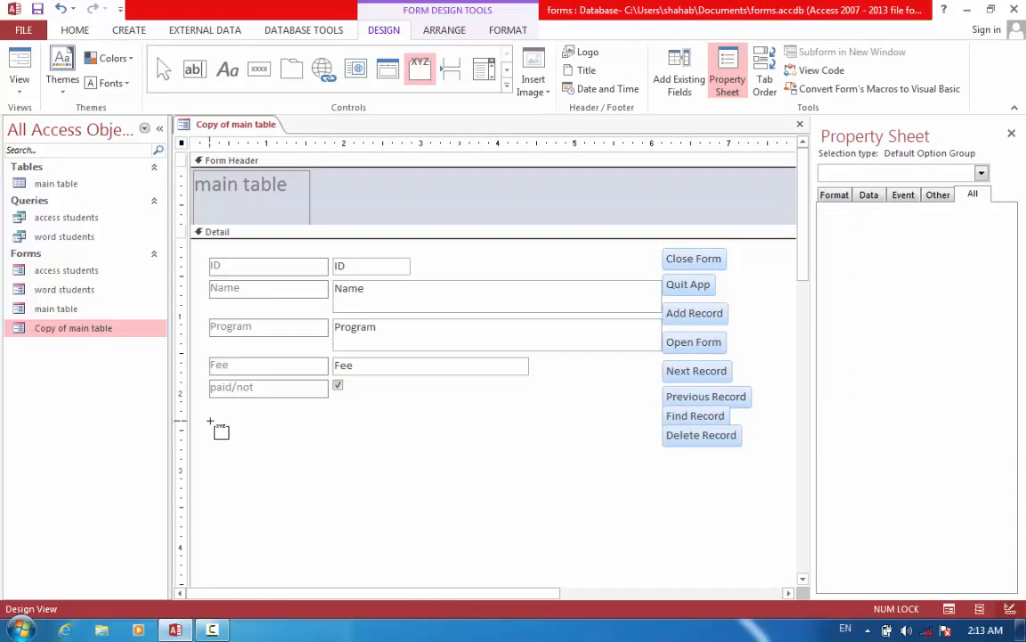
{"action": "mouse_move", "coordinate": [211, 421]}
{"action": "left_mouse_down"}
{"action": "mouse_move", "coordinate": [283, 454]}
{"action": "mouse_move", "coordinate": [303, 452]}
{"action": "left_mouse_up"}
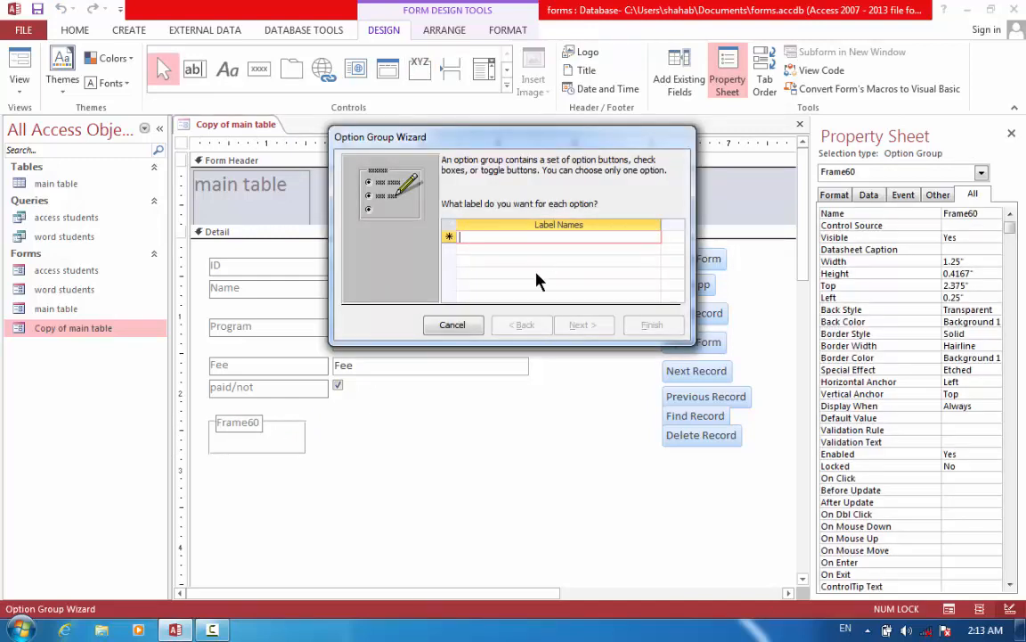
{"action": "type", "text": "Male"}
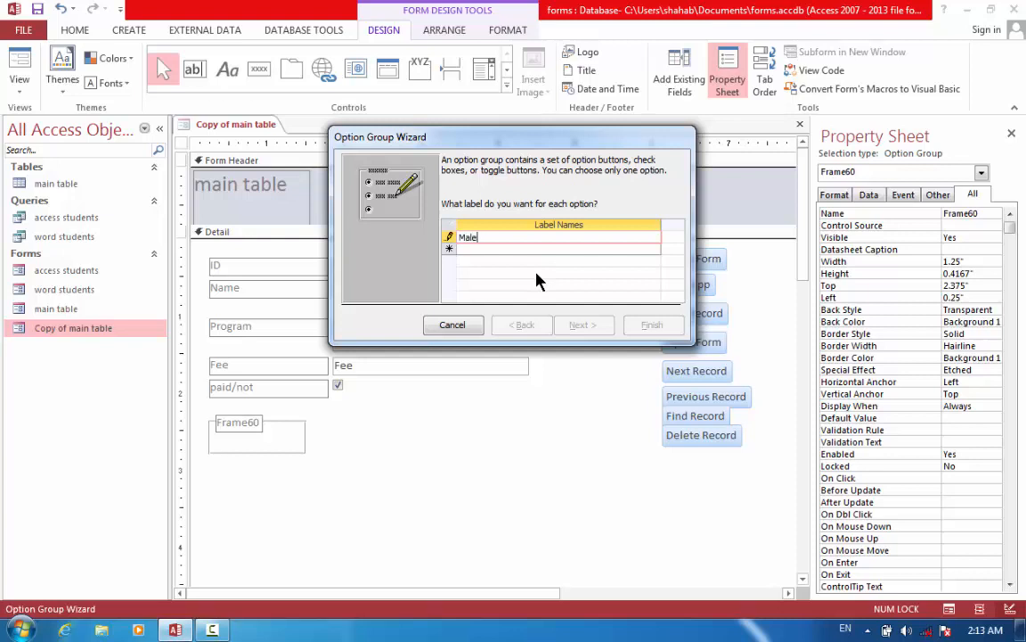
{"action": "left_click", "coordinate": [519, 253]}
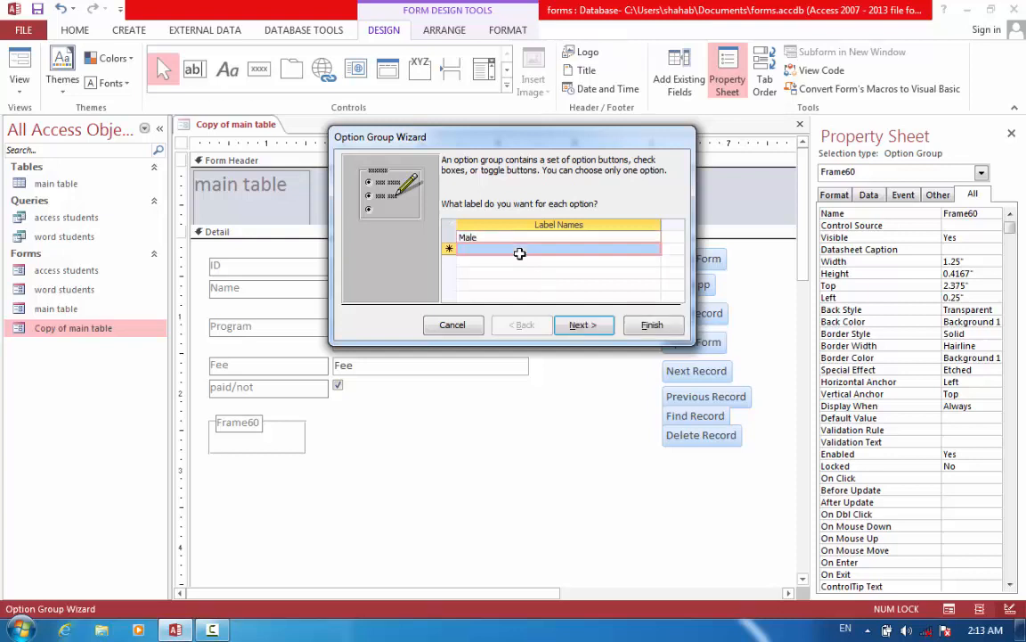
{"action": "type", "text": "Female"}
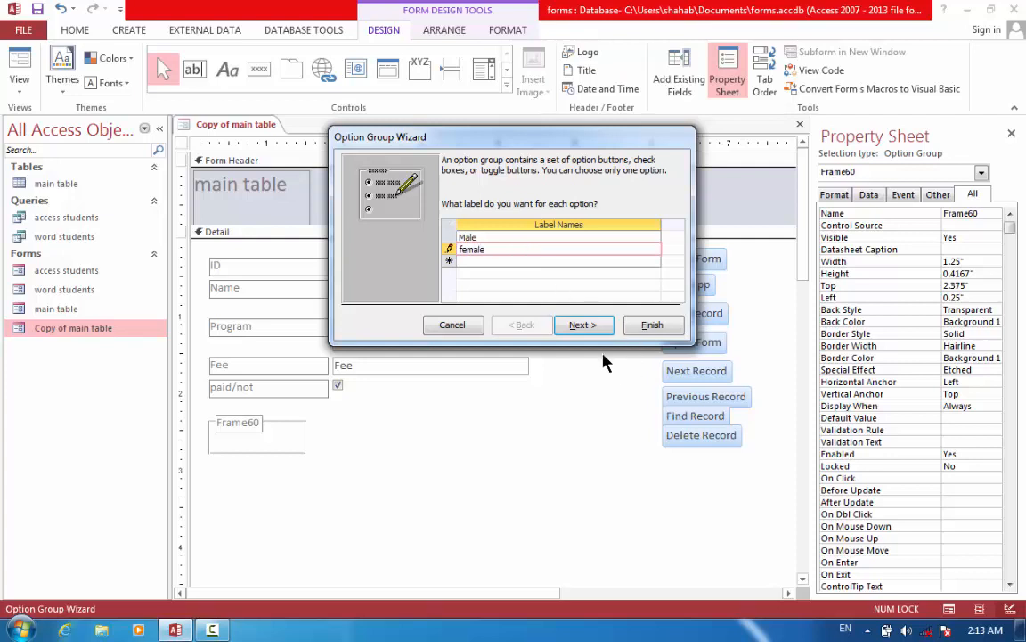
Step: Finish the option group with the offered default choice, values and etched option buttons, giving it the caption Gender
{"action": "left_click", "coordinate": [591, 328]}
{"action": "left_click", "coordinate": [591, 328]}
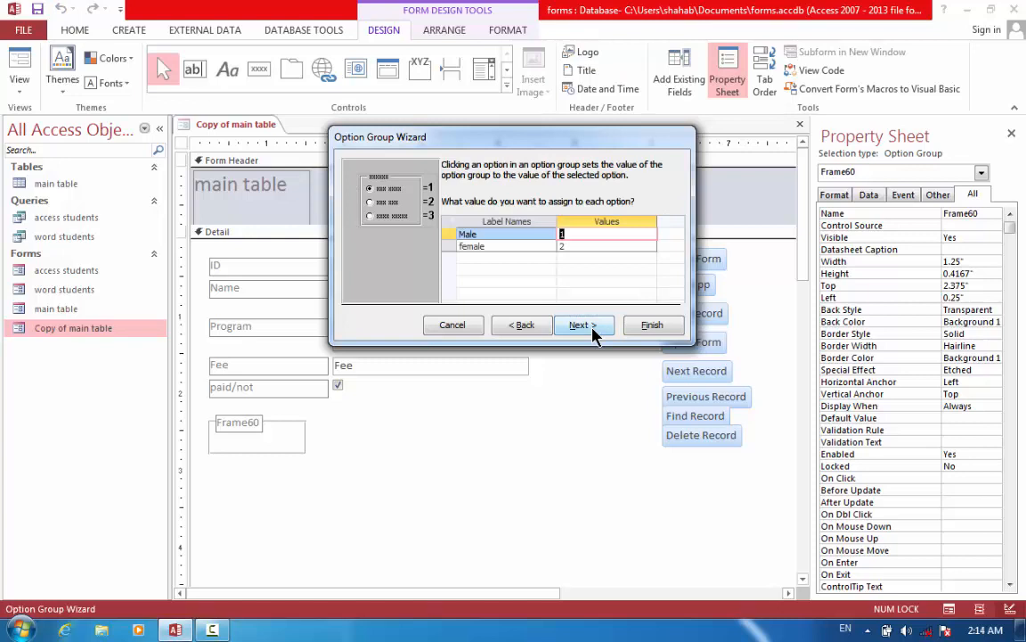
{"action": "left_click", "coordinate": [591, 328]}
{"action": "left_click", "coordinate": [595, 330]}
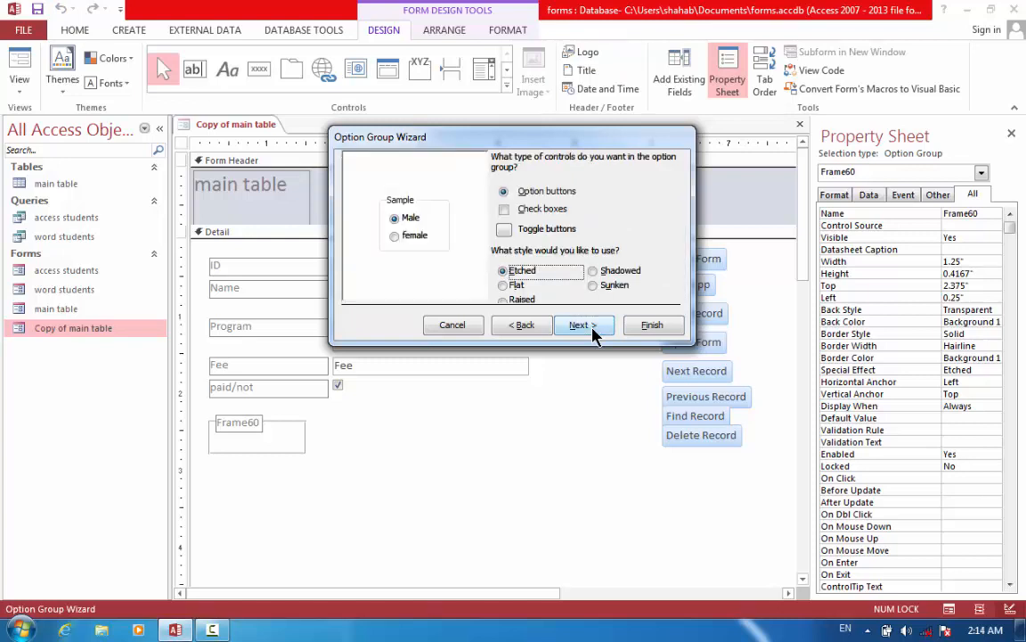
{"action": "left_click", "coordinate": [595, 330]}
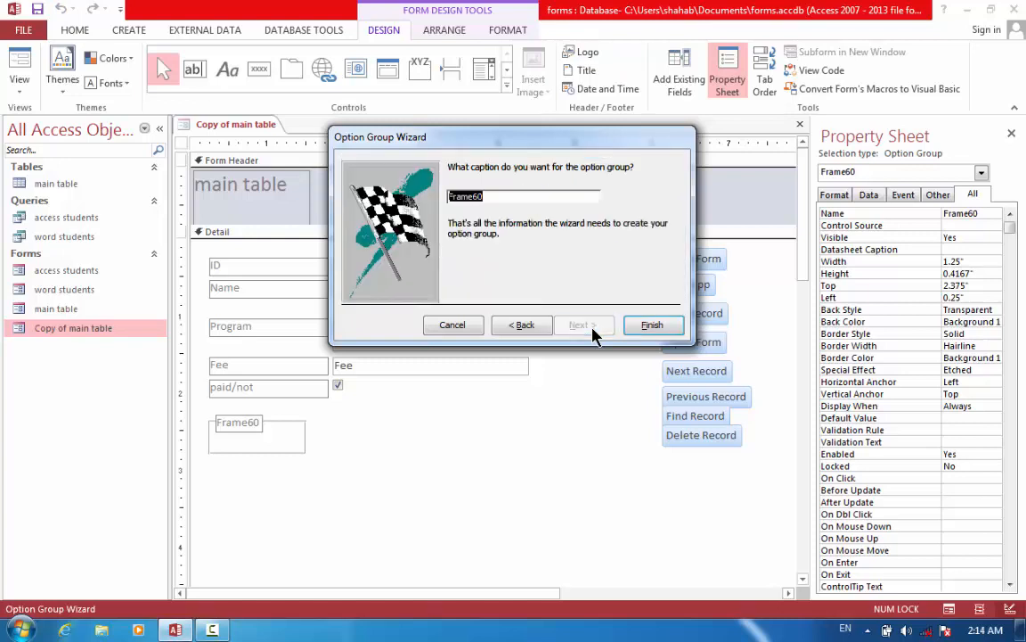
{"action": "key", "text": "BackSpace"}
{"action": "type", "text": "G"}
{"action": "type", "text": "nder"}
{"action": "left_click", "coordinate": [653, 324]}
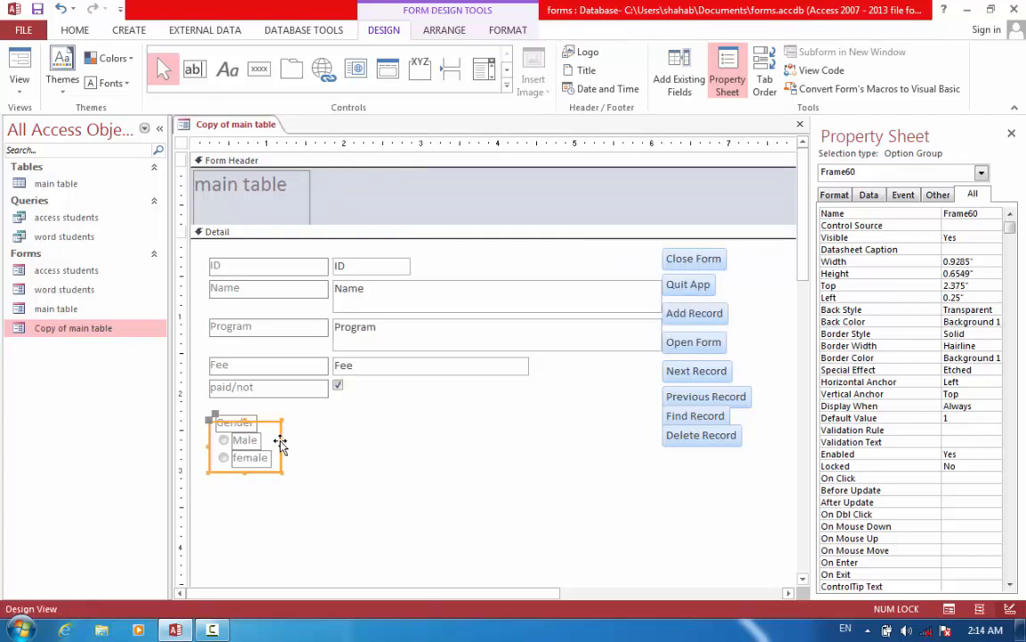
Step: Move the option group closer below paid/not and place its Gender label, resized to about 0.58 by 0.25 inches, beside the options
{"action": "left_click_drag", "start_coordinate": [280, 443], "coordinate": [335, 426]}
{"action": "left_click", "coordinate": [272, 403]}
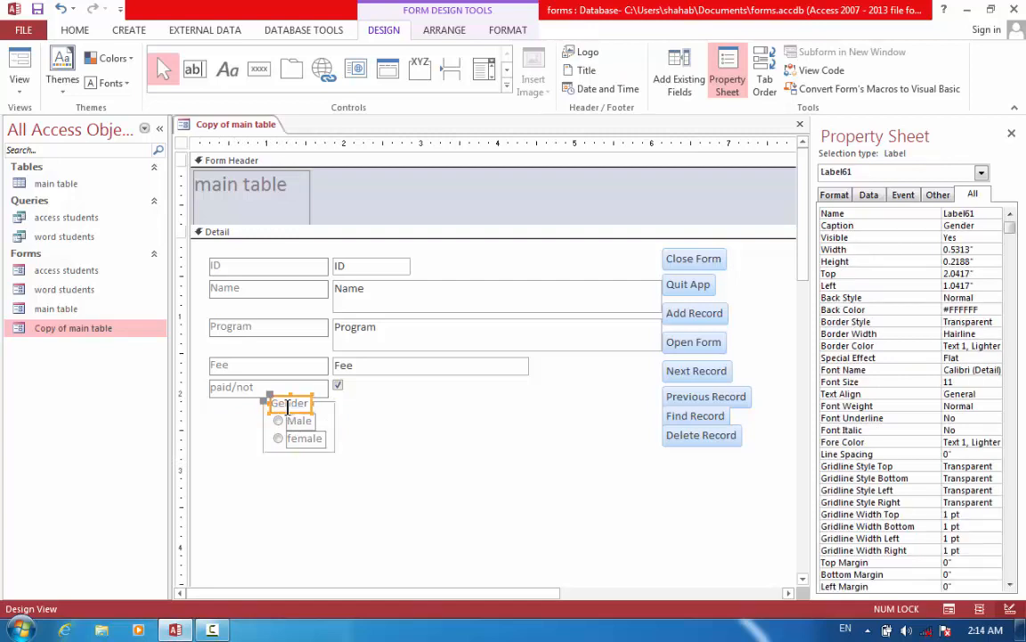
{"action": "left_click_drag", "start_coordinate": [270, 406], "coordinate": [207, 404]}
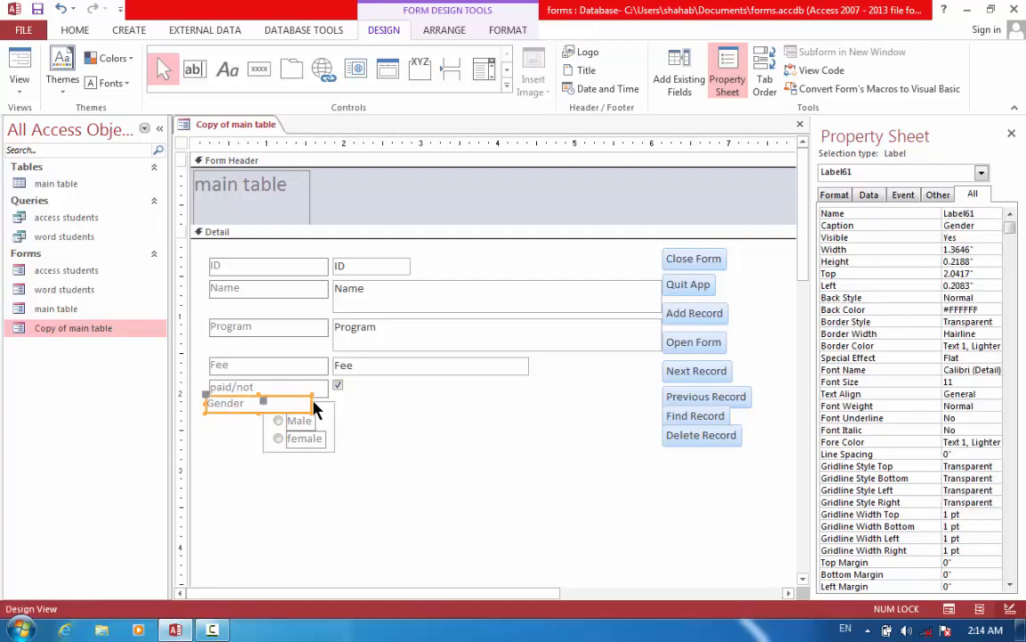
{"action": "left_click_drag", "start_coordinate": [311, 404], "coordinate": [233, 421]}
{"action": "left_click", "coordinate": [230, 419]}
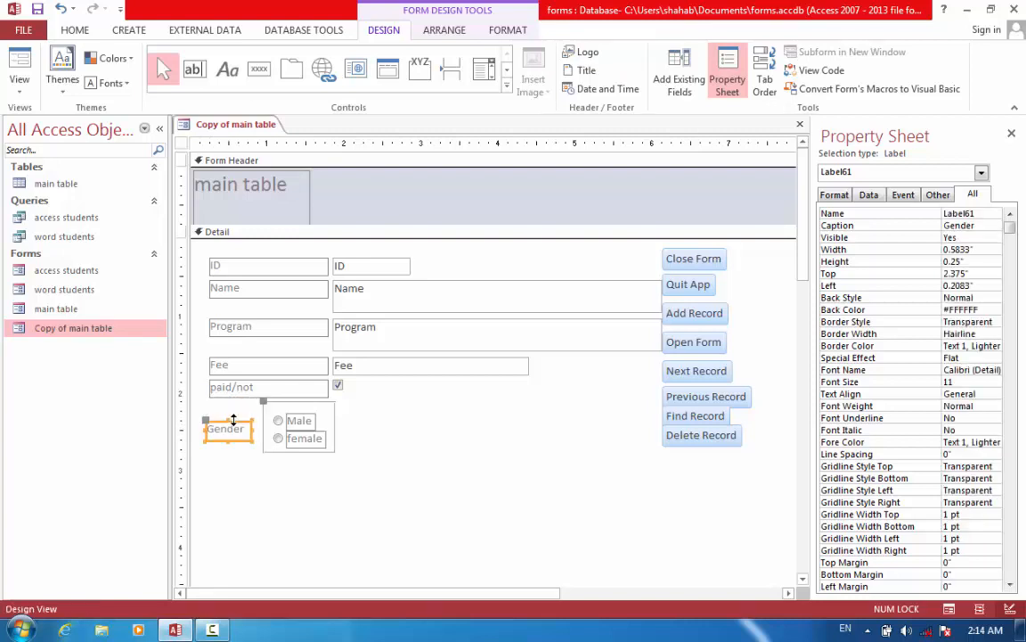
{"action": "left_click", "coordinate": [365, 436]}
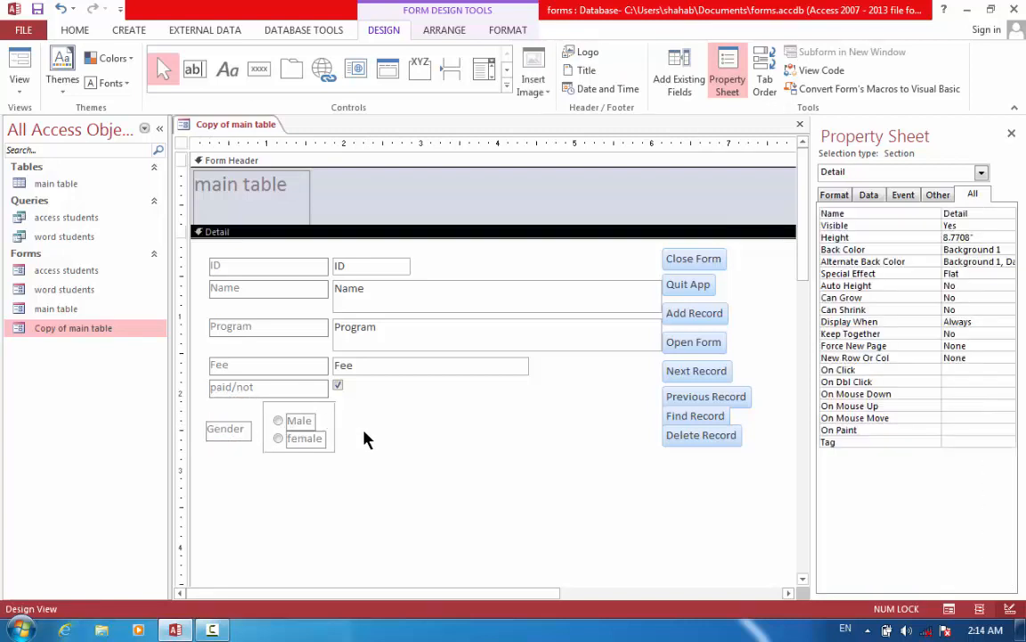
Step: Test the Male and female options in Form View across the first three records and return to Design View
{"action": "left_click", "coordinate": [20, 98]}
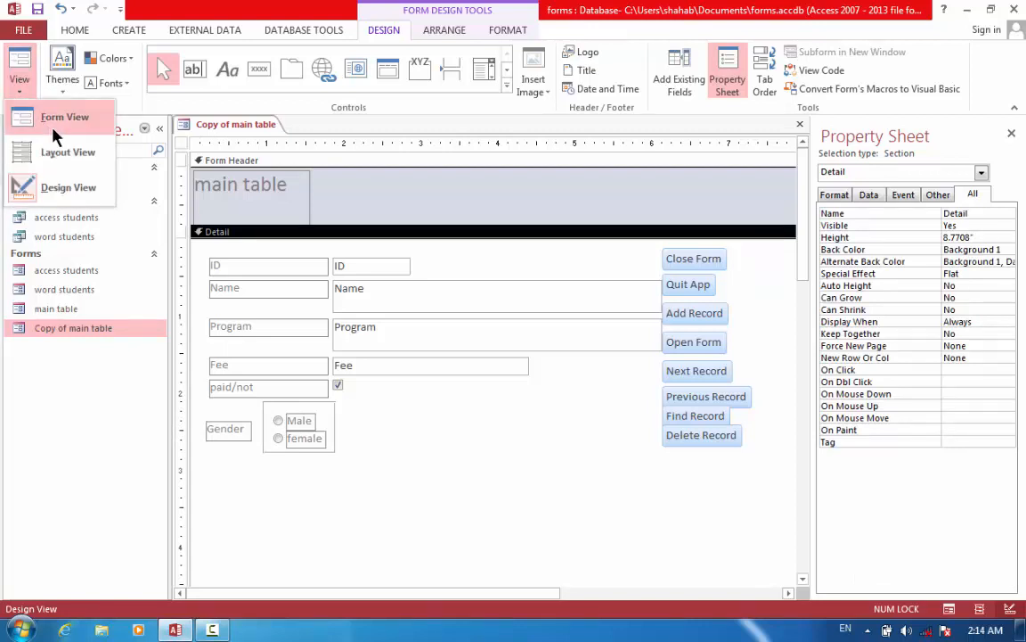
{"action": "left_click", "coordinate": [46, 112]}
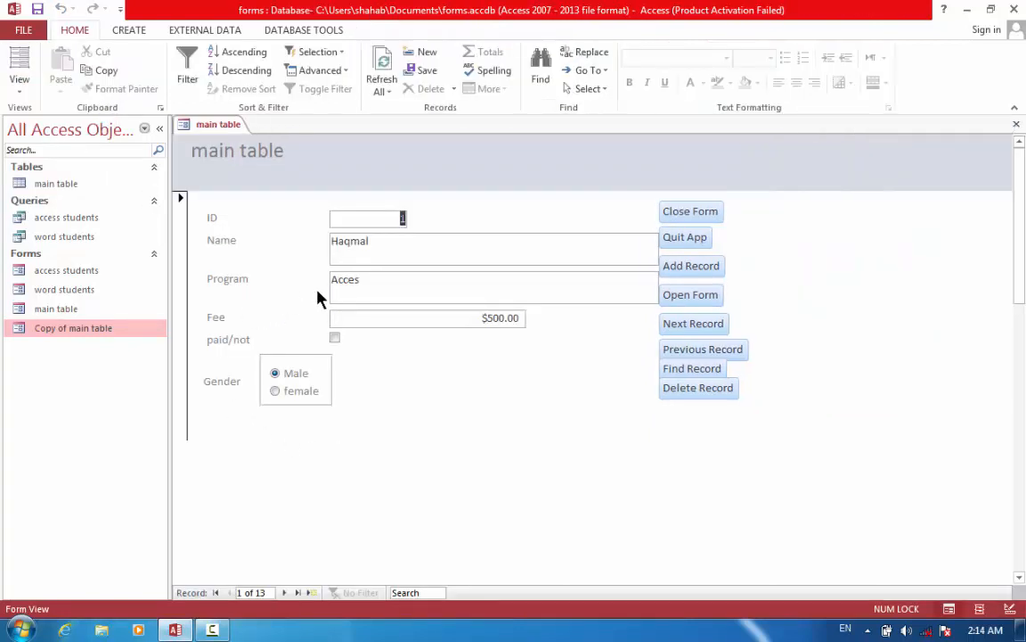
{"action": "left_click", "coordinate": [290, 393]}
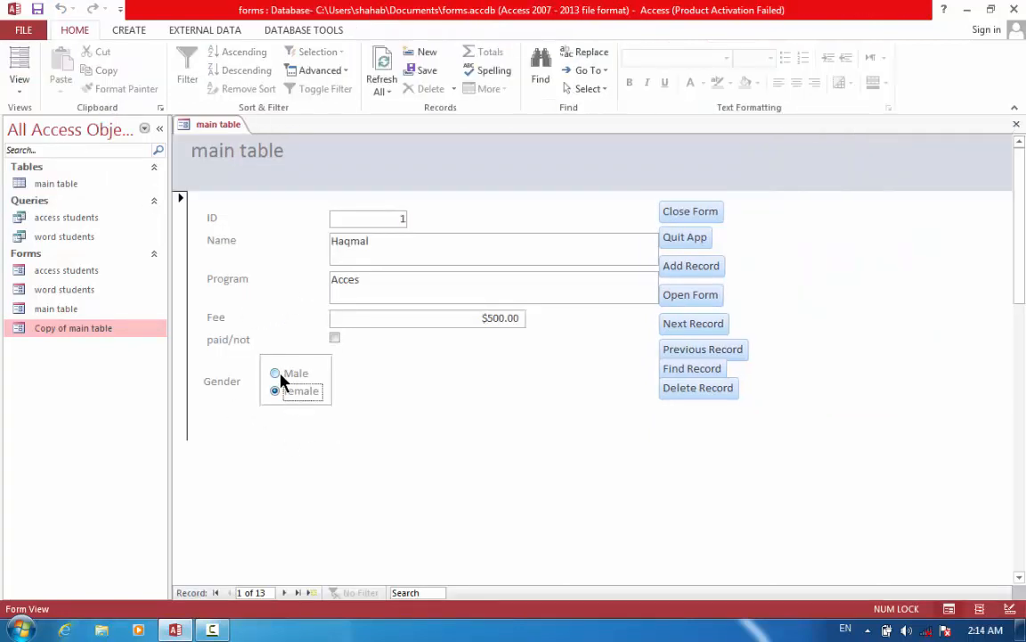
{"action": "left_click", "coordinate": [276, 374]}
{"action": "left_click", "coordinate": [282, 393]}
{"action": "left_click", "coordinate": [278, 374]}
{"action": "left_click", "coordinate": [285, 593]}
{"action": "left_click", "coordinate": [284, 401]}
{"action": "left_click", "coordinate": [284, 593]}
{"action": "left_click", "coordinate": [284, 378]}
{"action": "left_click", "coordinate": [32, 85]}
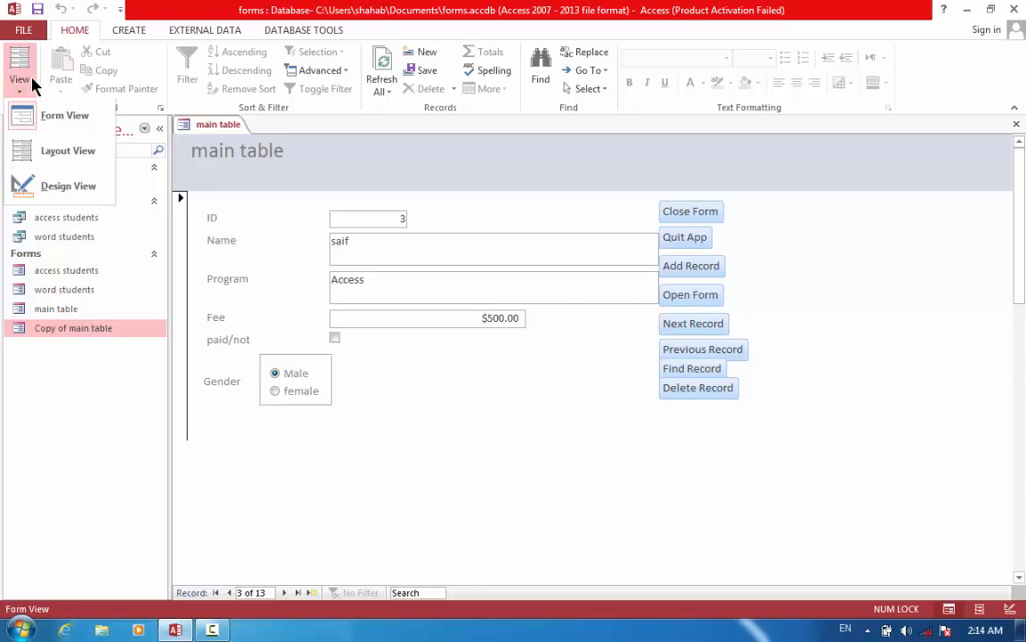
{"action": "left_click", "coordinate": [68, 188]}
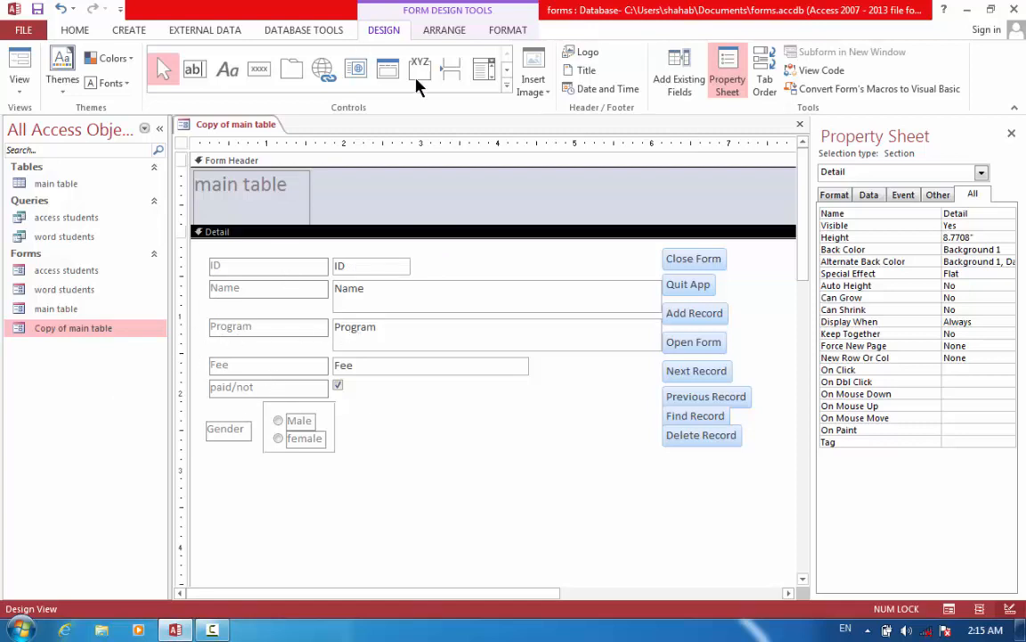
Step: Insert a page break between the Program and Fee rows, delete it and dismiss the Windows color scheme prompt
{"action": "left_click", "coordinate": [458, 80]}
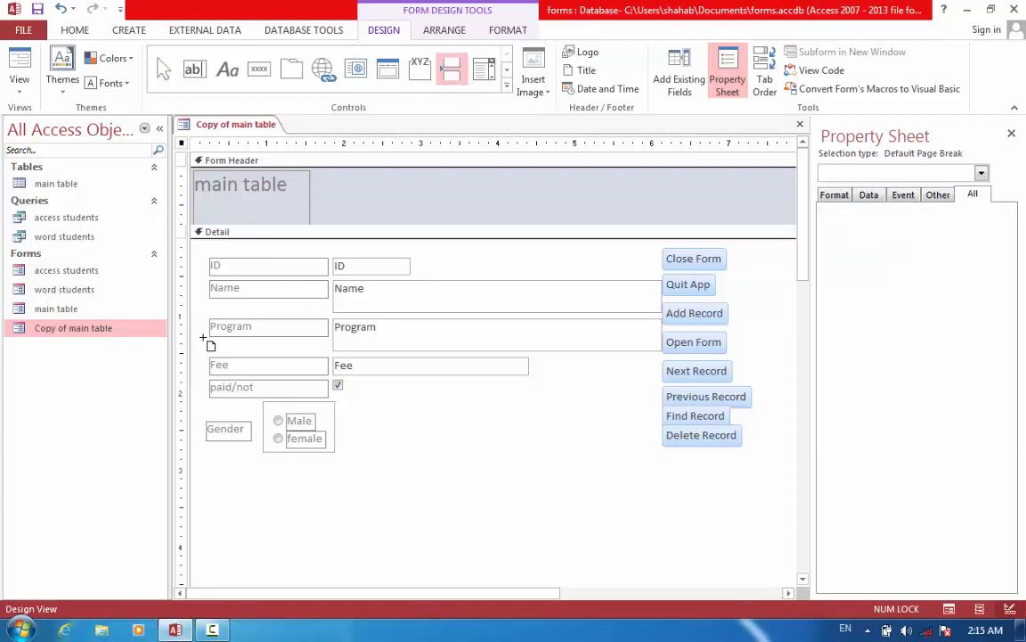
{"action": "left_click", "coordinate": [205, 341]}
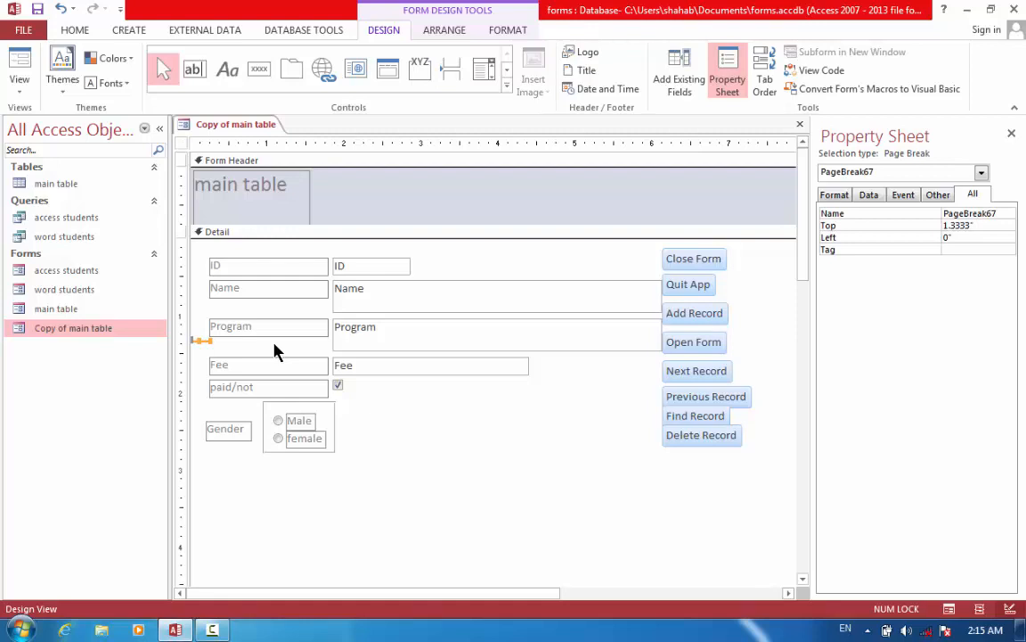
{"action": "key", "text": "Delete"}
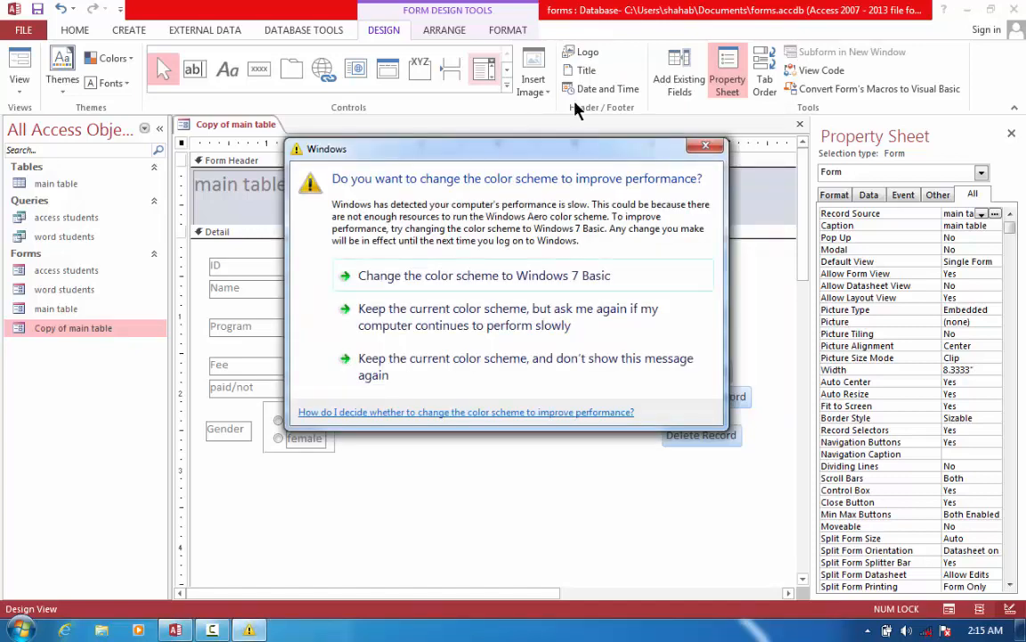
{"action": "left_click", "coordinate": [705, 145]}
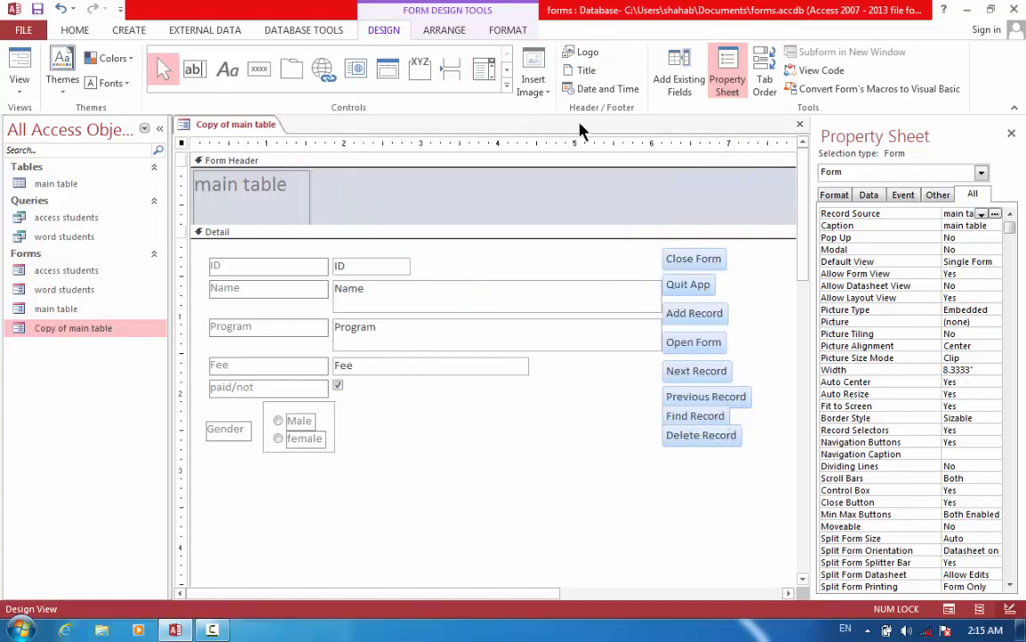
Step: Draw a combo box about 1.13 by 0.97 inches beside the Gender options and choose to type in its values
{"action": "left_click", "coordinate": [485, 70]}
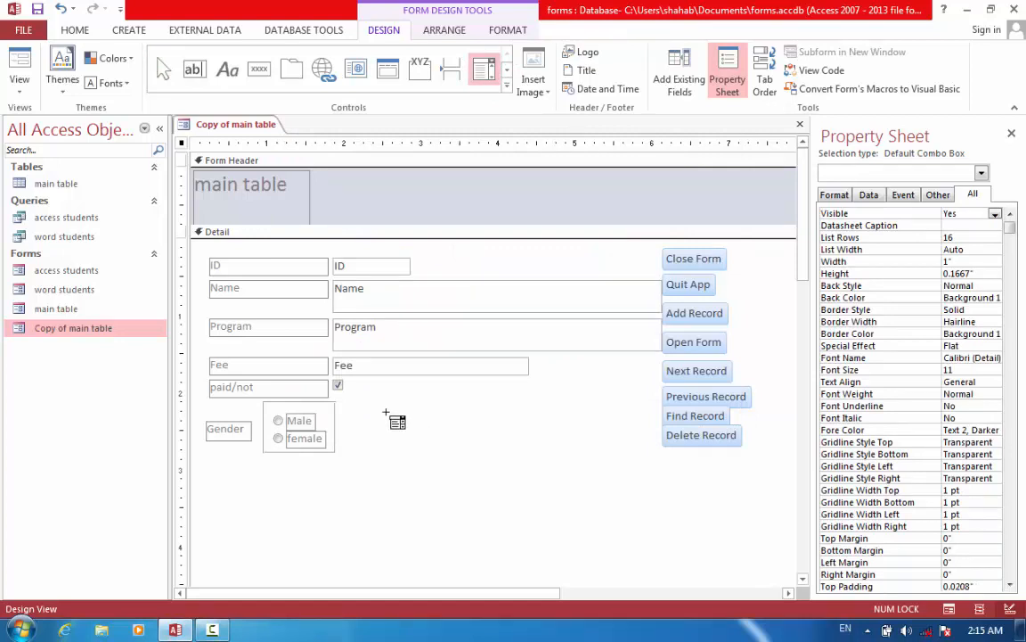
{"action": "left_click_drag", "start_coordinate": [386, 408], "coordinate": [473, 477]}
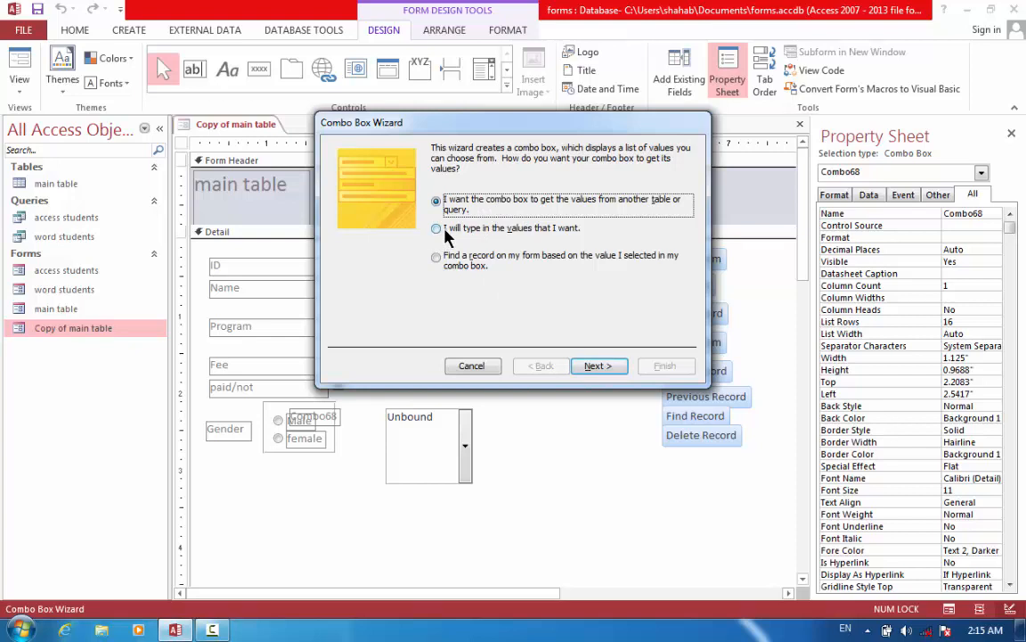
{"action": "left_click", "coordinate": [509, 230]}
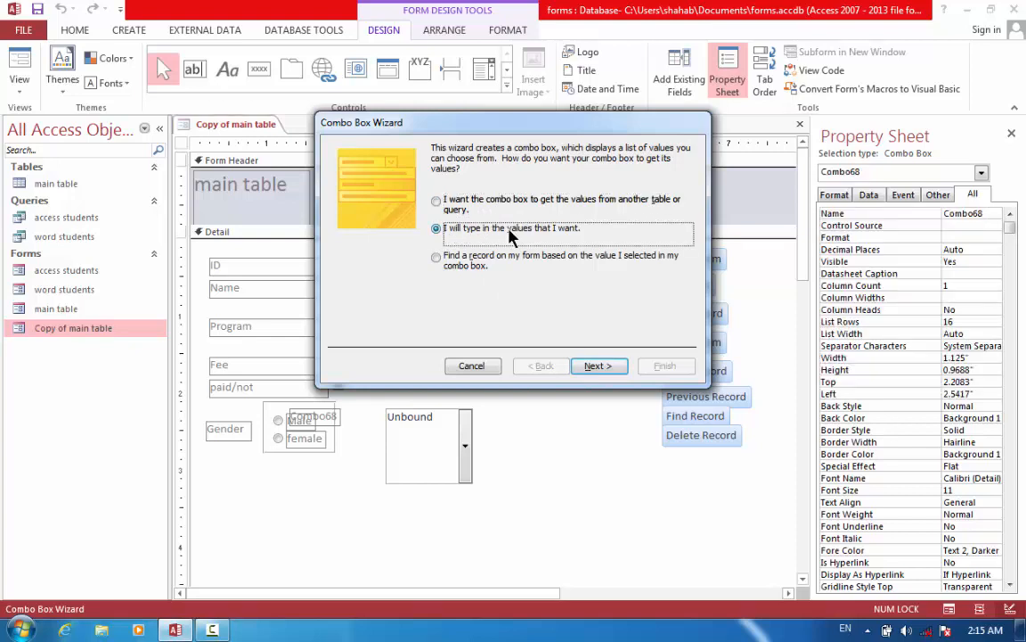
{"action": "left_click", "coordinate": [603, 367]}
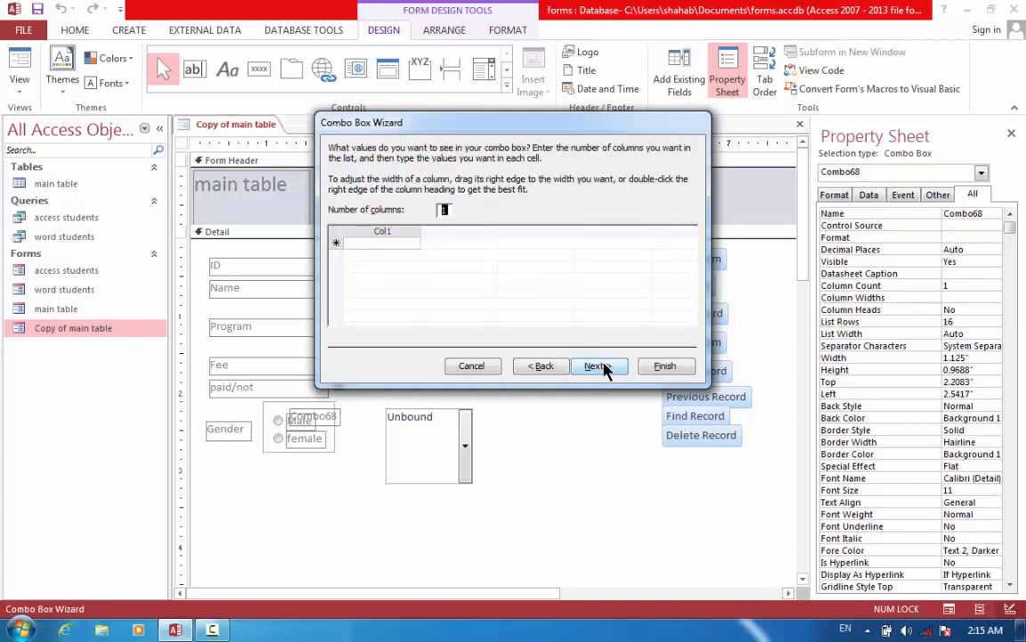
Step: Enter Helmand, kabul and herat as the combo box's values in one column and accept the list
{"action": "left_click", "coordinate": [394, 244]}
{"action": "type", "text": "H"}
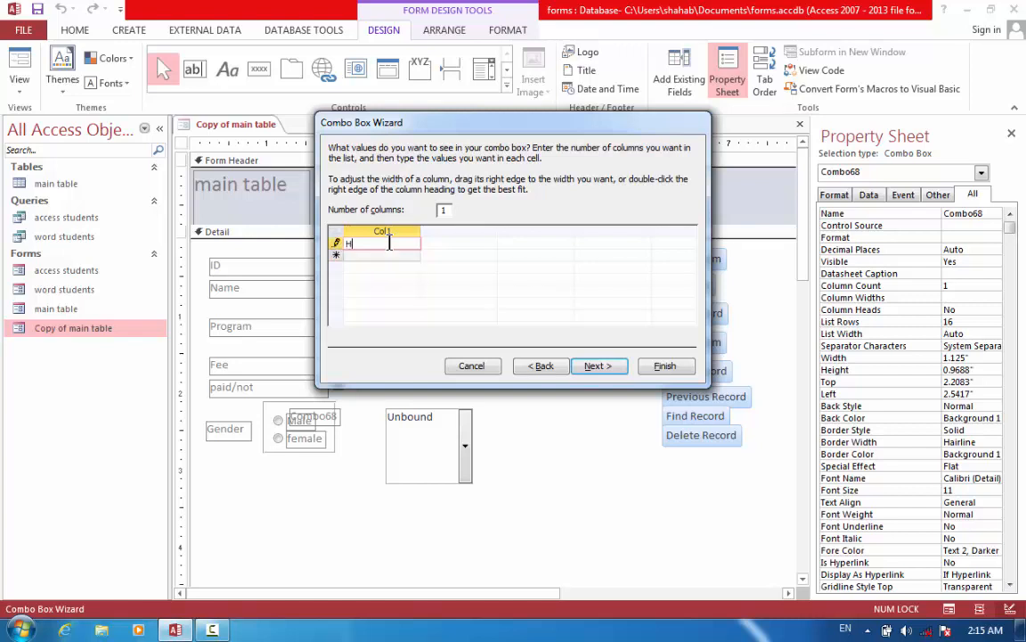
{"action": "type", "text": "elmand"}
{"action": "left_click", "coordinate": [395, 257]}
{"action": "type", "text": "kabu"}
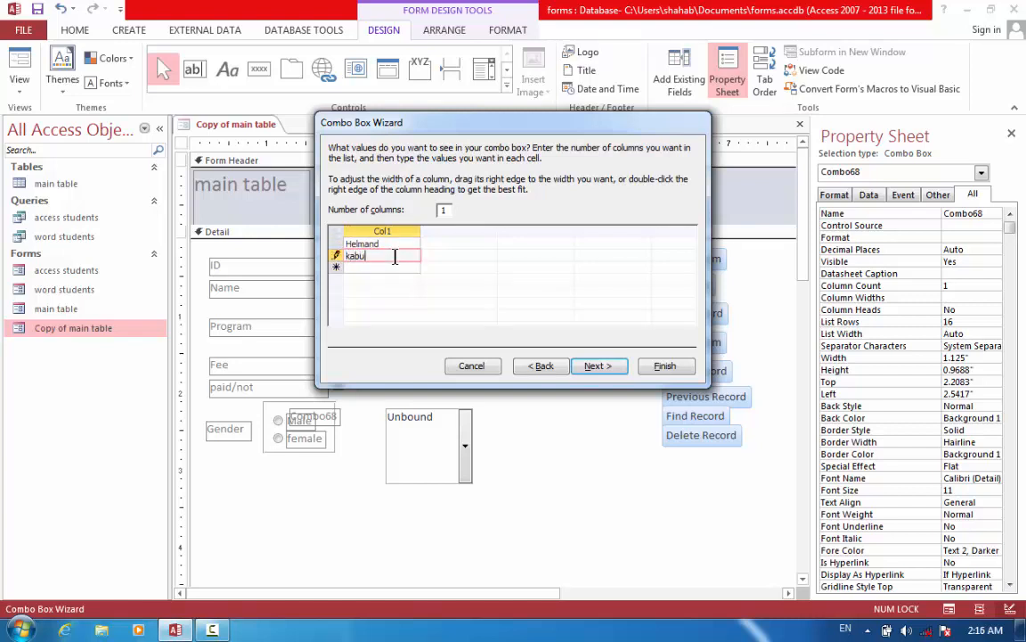
{"action": "type", "text": "l"}
{"action": "left_click", "coordinate": [391, 270]}
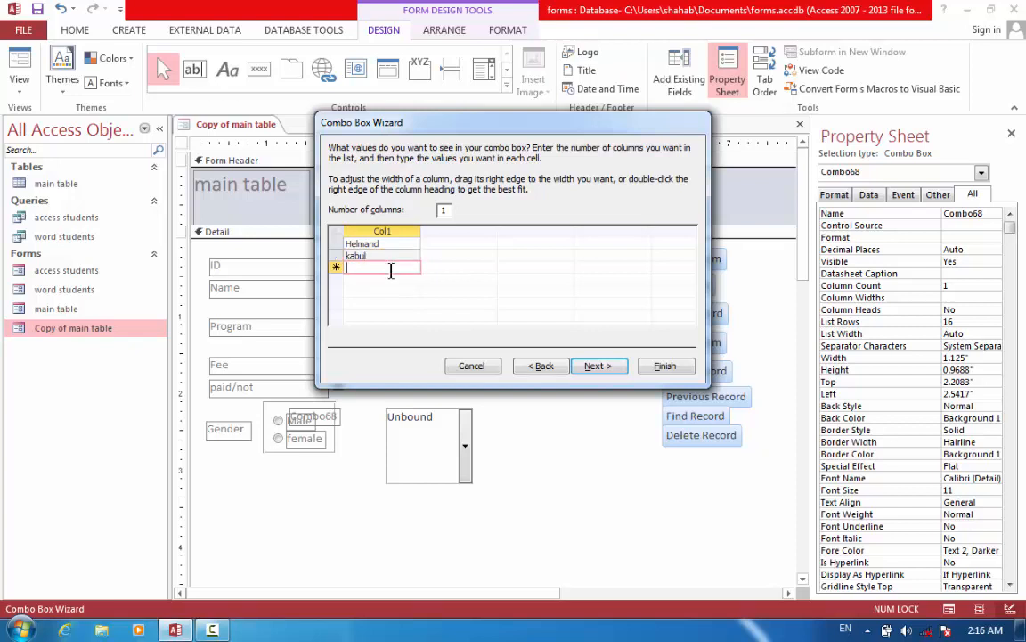
{"action": "type", "text": "herat"}
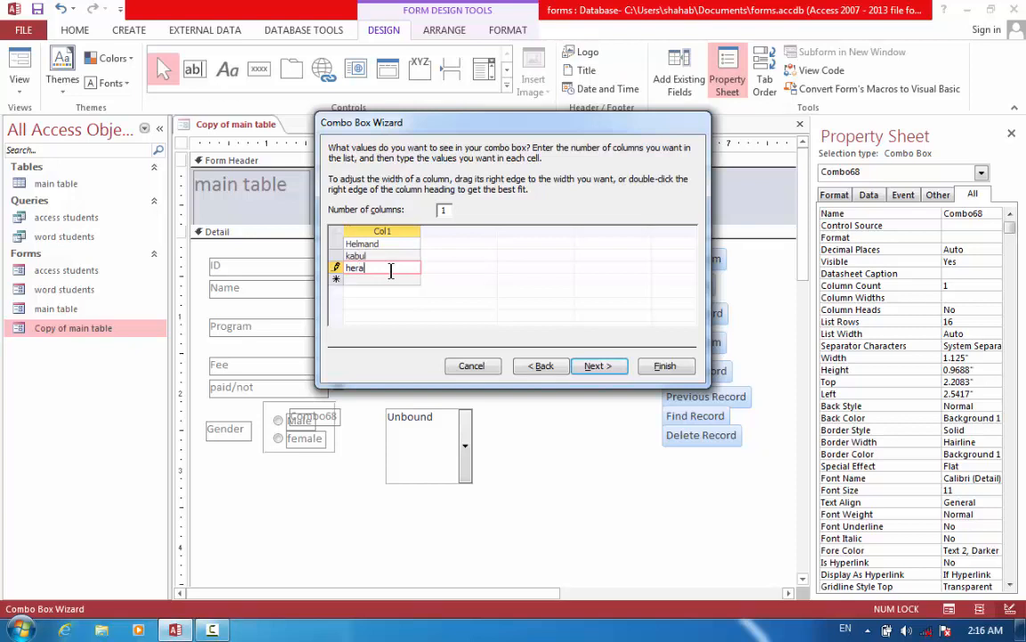
{"action": "left_click", "coordinate": [604, 365]}
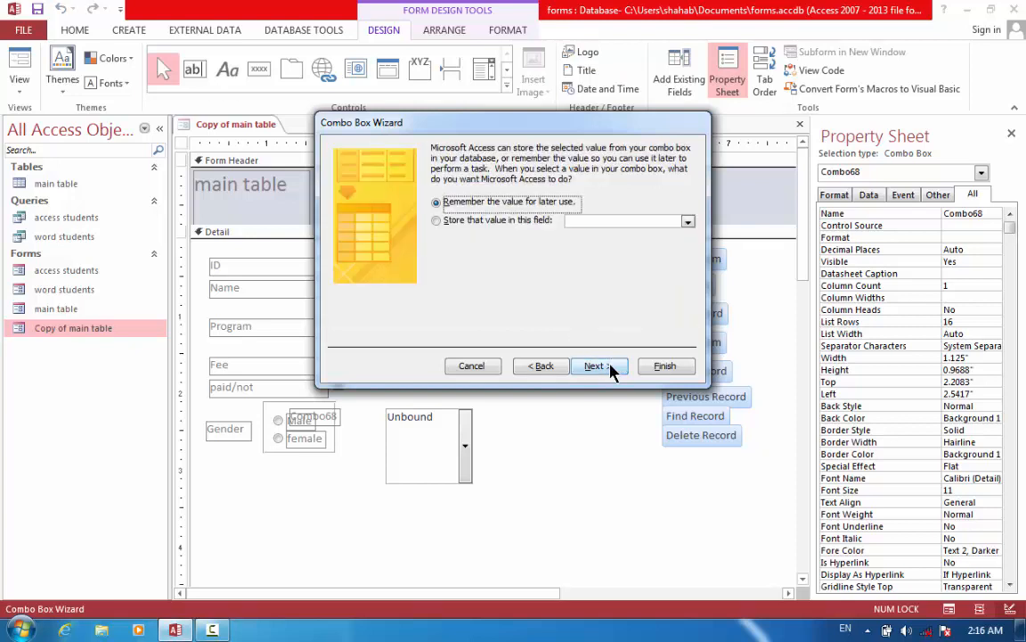
Step: Keep the combo box's value for later use, label it "select province" and finish the Combo Box Wizard
{"action": "left_click", "coordinate": [611, 367]}
{"action": "key", "text": "BackSpace"}
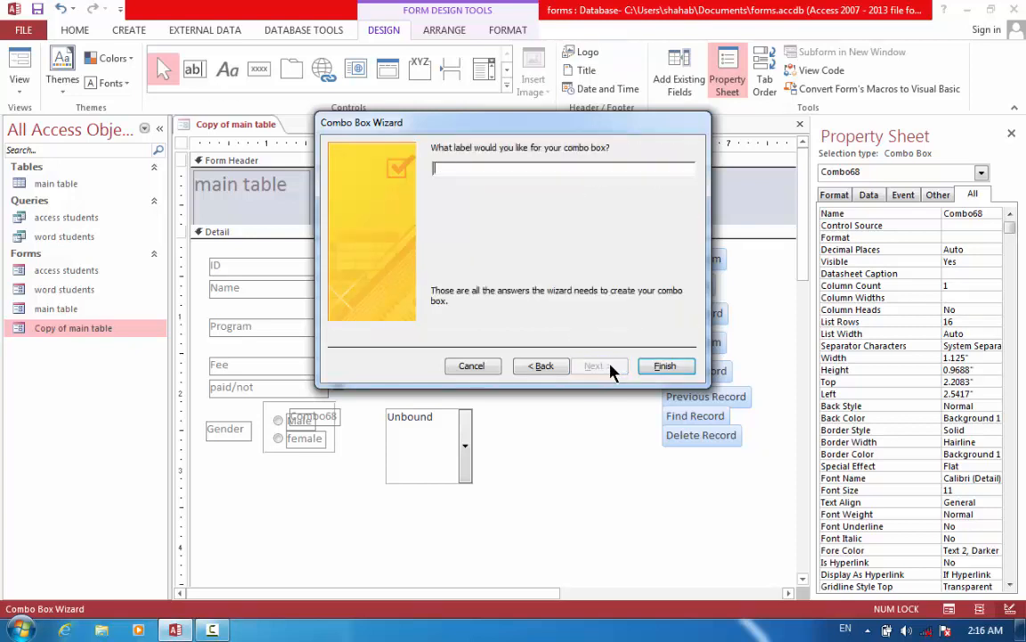
{"action": "type", "text": "select province"}
{"action": "left_click", "coordinate": [664, 366]}
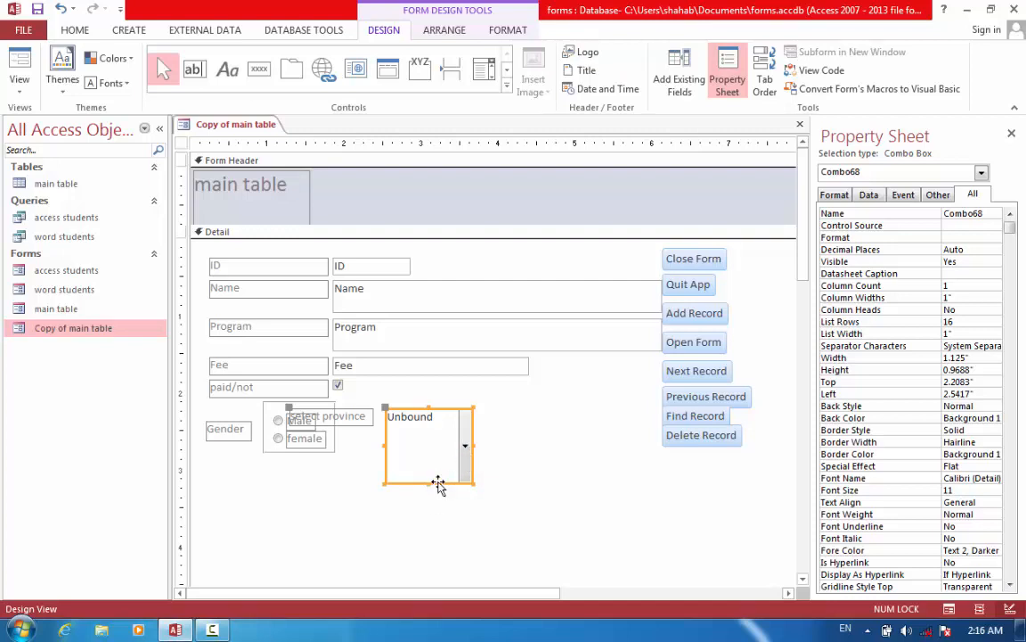
Step: Resize the province combo box to about 0.46 inches high, with its left edge at about 3.25 inches and its right edge extended slightly
{"action": "left_click_drag", "start_coordinate": [426, 483], "coordinate": [394, 442]}
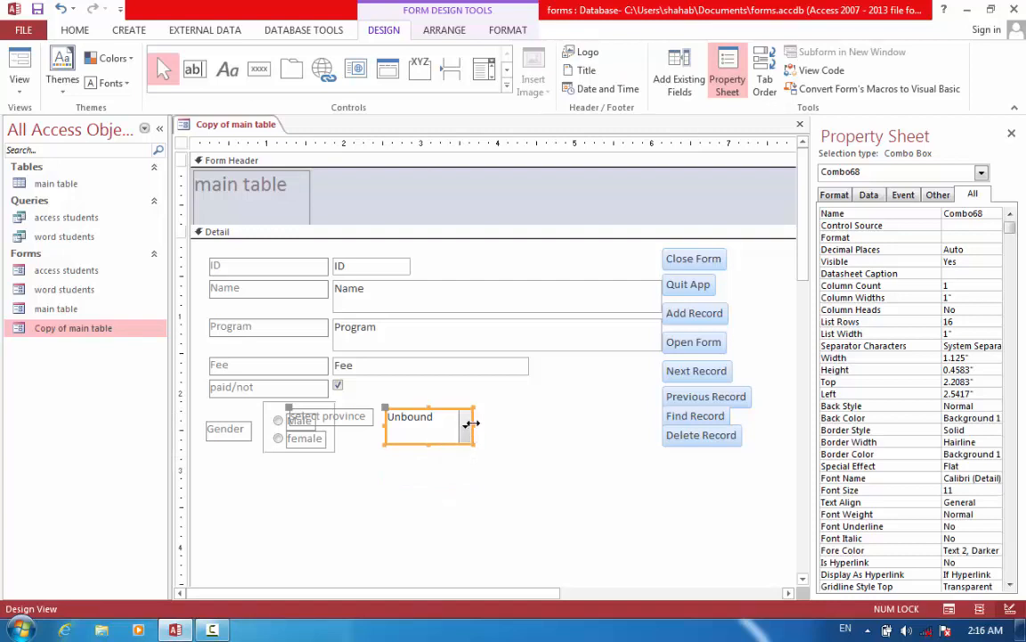
{"action": "left_click_drag", "start_coordinate": [473, 428], "coordinate": [510, 426]}
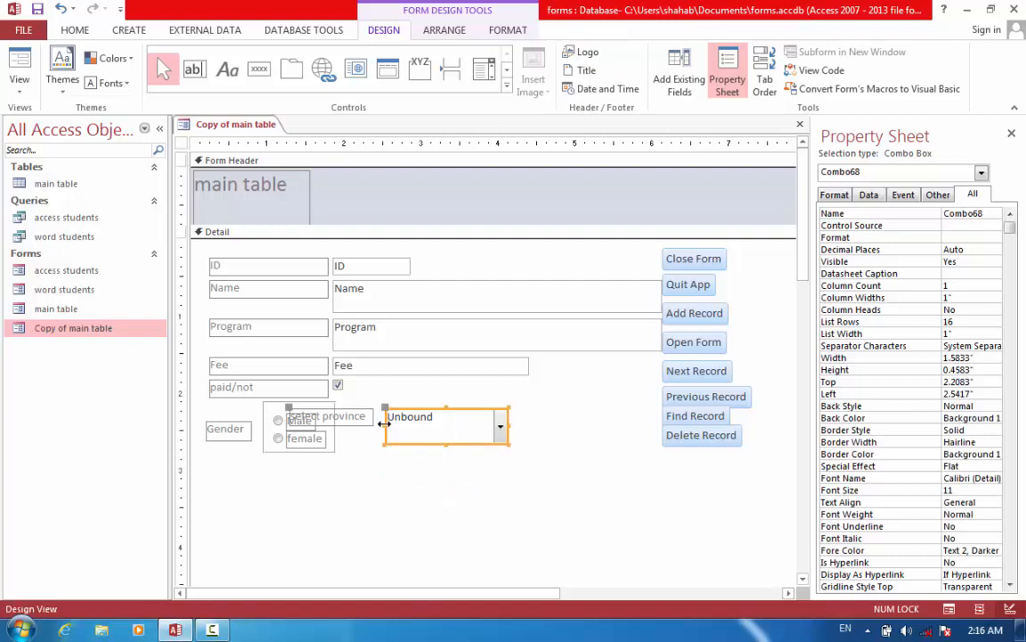
{"action": "left_click_drag", "start_coordinate": [385, 417], "coordinate": [438, 417]}
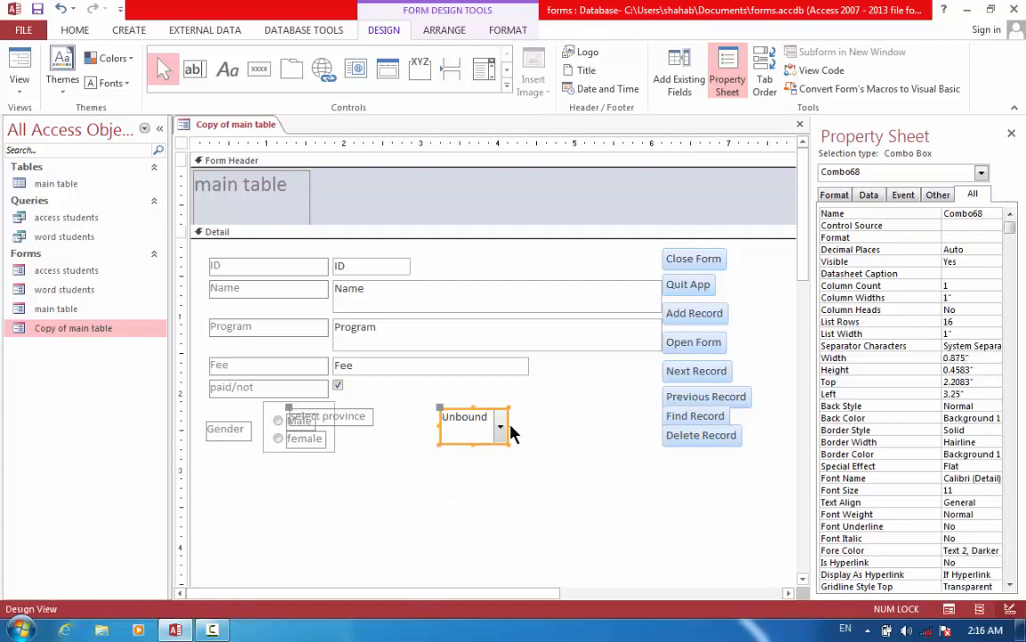
{"action": "left_click_drag", "start_coordinate": [511, 425], "coordinate": [537, 424]}
Step: Resize the select province label to about 0.96 by 0.21 inches so it sits between the Gender options and the combo box
{"action": "left_click", "coordinate": [355, 420]}
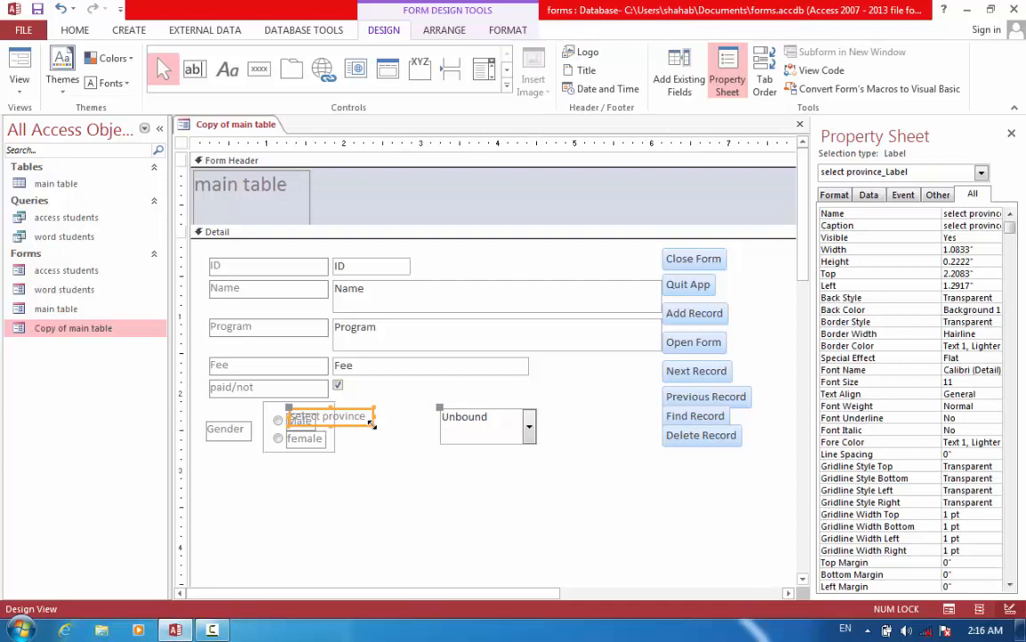
{"action": "left_click_drag", "start_coordinate": [375, 417], "coordinate": [433, 419]}
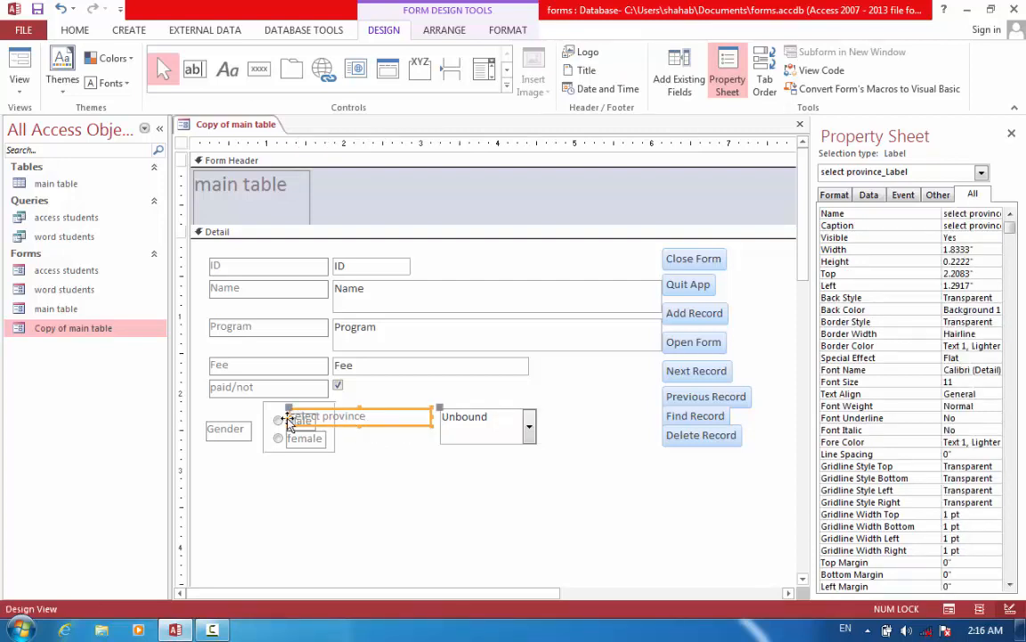
{"action": "left_click_drag", "start_coordinate": [287, 421], "coordinate": [394, 426]}
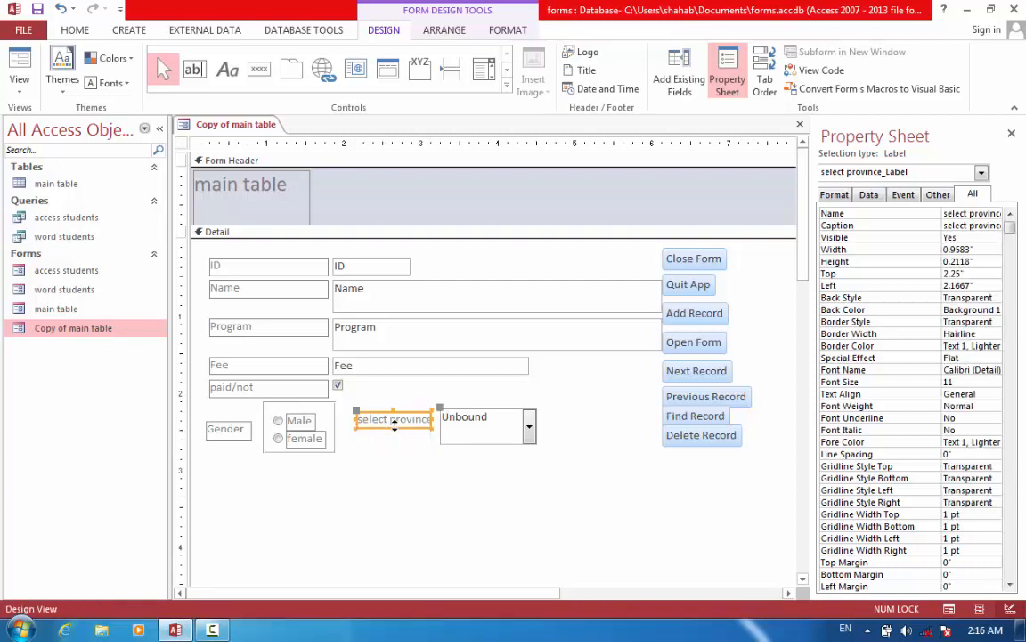
Step: Test the combo box in Form View by choosing kabul, Helmand and herat on the first three records, and go to the last record
{"action": "left_click", "coordinate": [20, 84]}
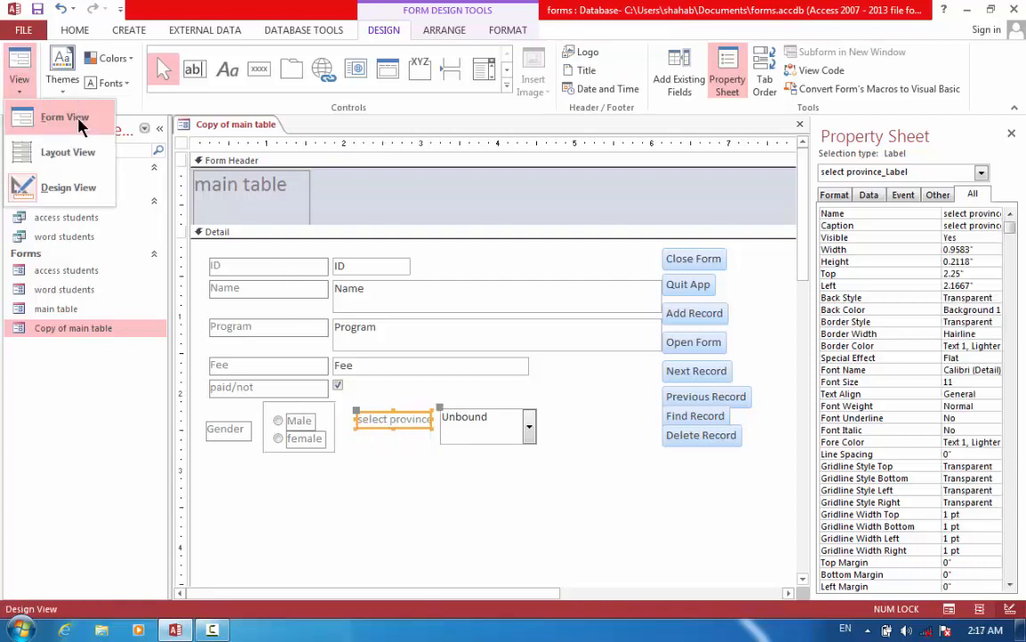
{"action": "left_click", "coordinate": [80, 126]}
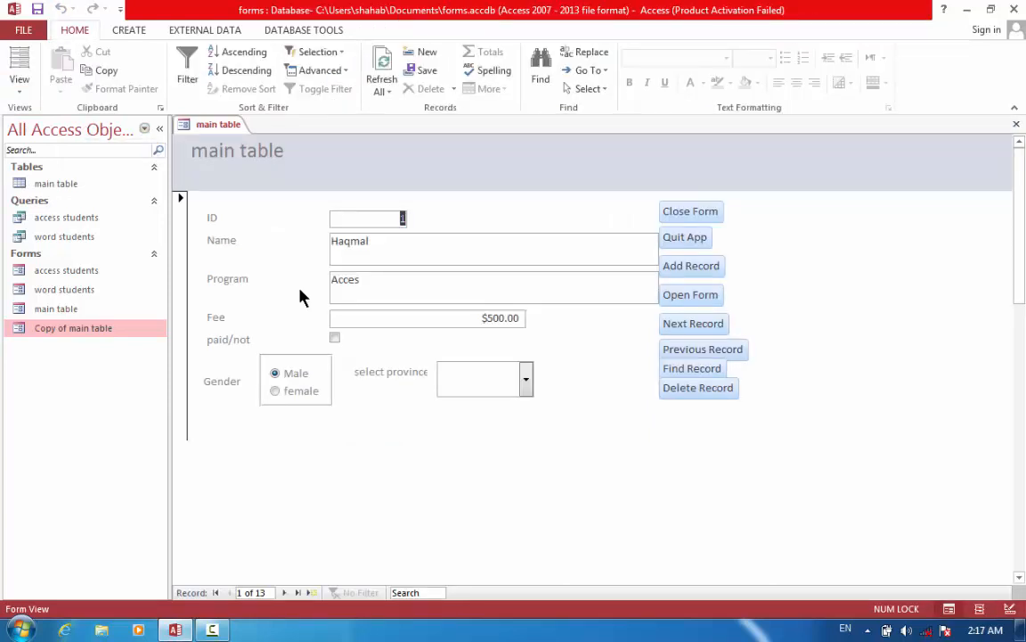
{"action": "left_click", "coordinate": [526, 378]}
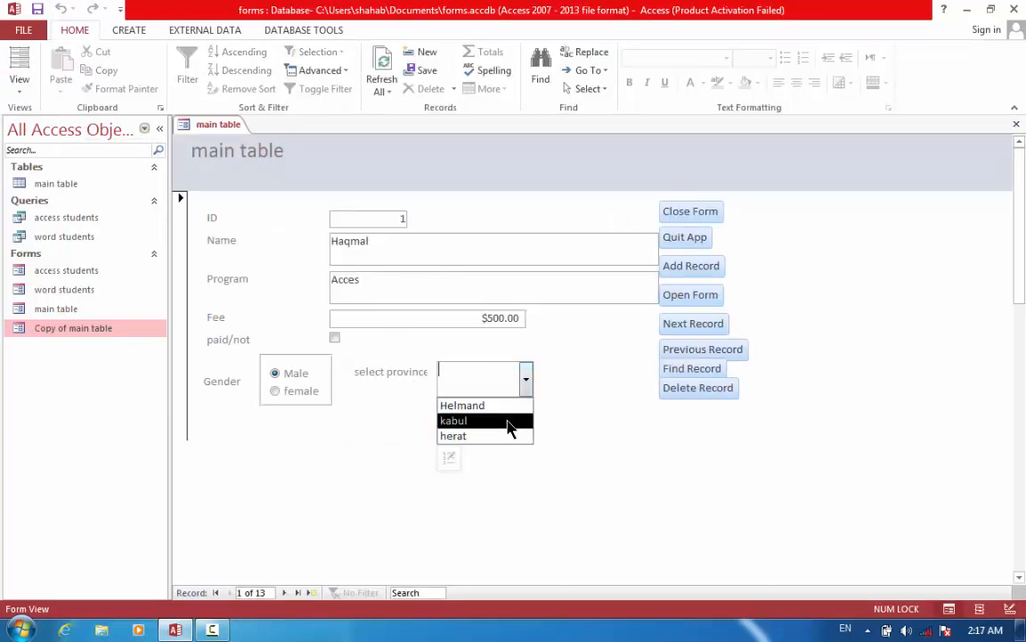
{"action": "left_click", "coordinate": [509, 419]}
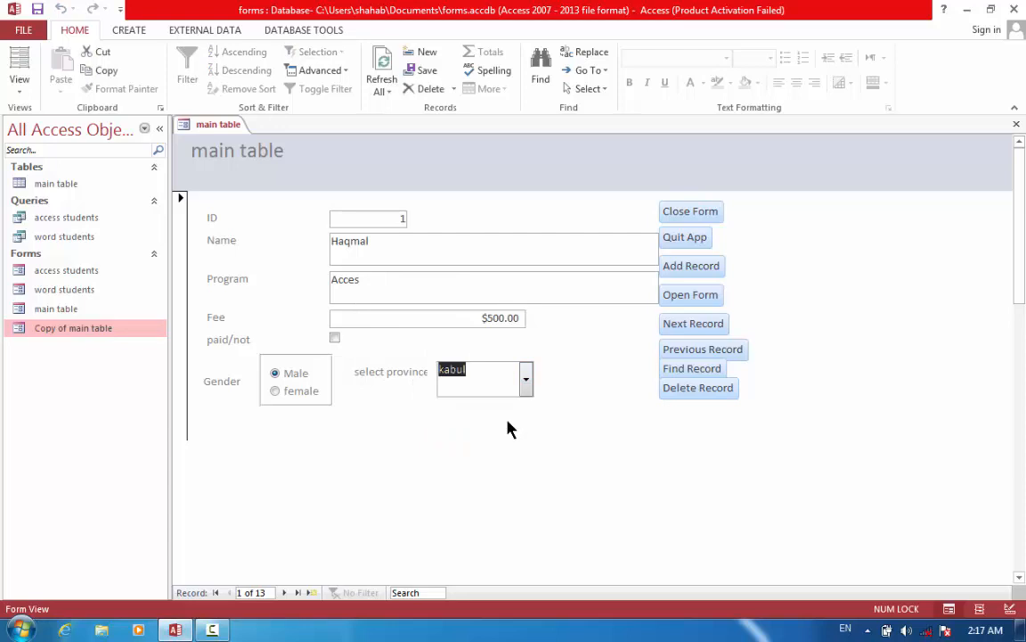
{"action": "left_click", "coordinate": [284, 593]}
{"action": "left_click", "coordinate": [526, 383]}
{"action": "left_click", "coordinate": [500, 411]}
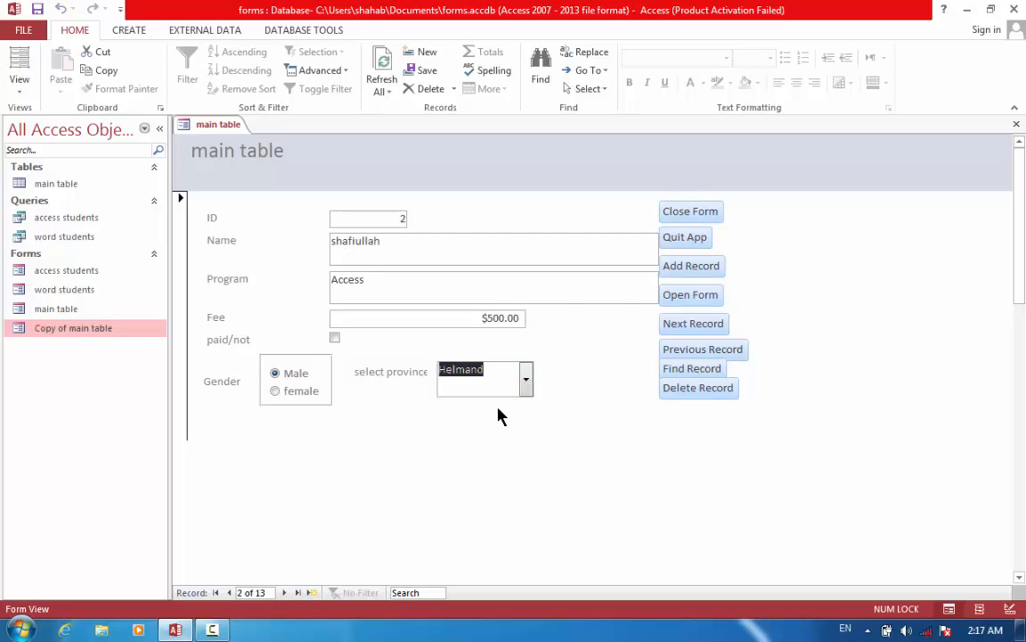
{"action": "left_click", "coordinate": [285, 593]}
{"action": "left_click", "coordinate": [529, 381]}
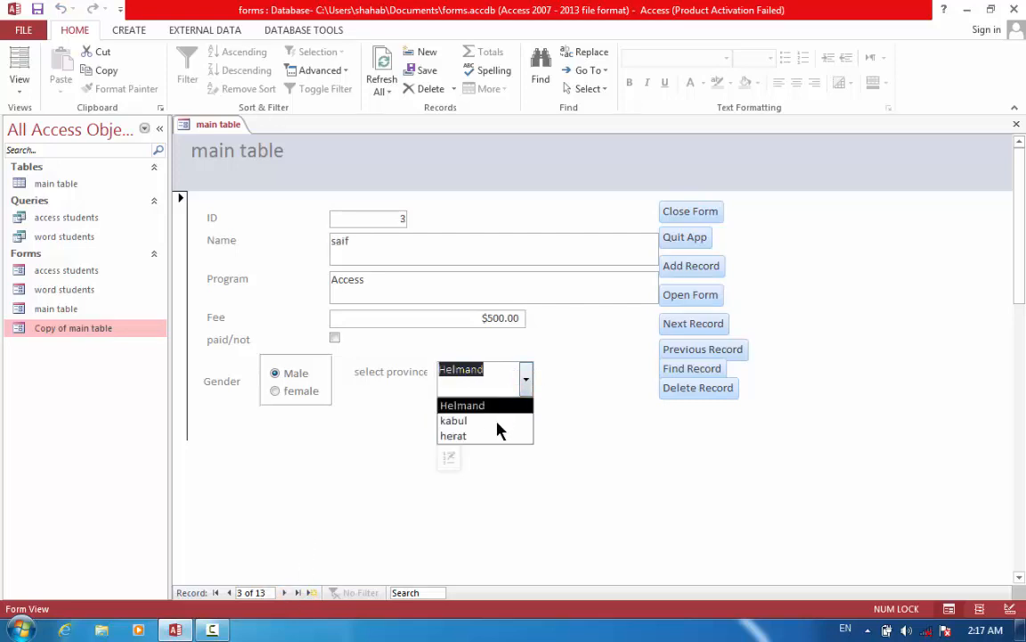
{"action": "left_click", "coordinate": [494, 434]}
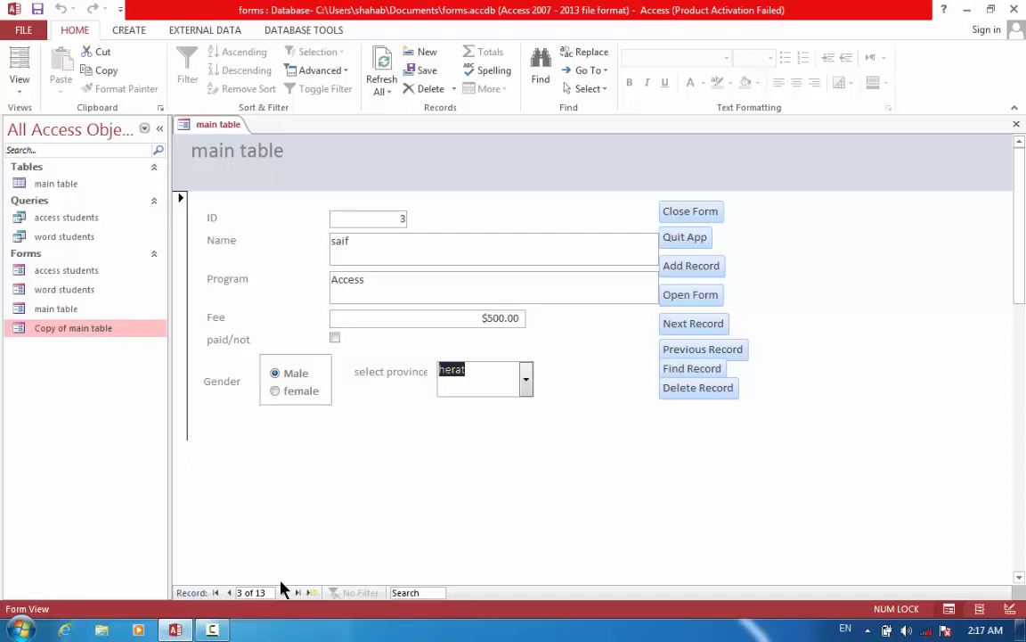
{"action": "left_click", "coordinate": [306, 592]}
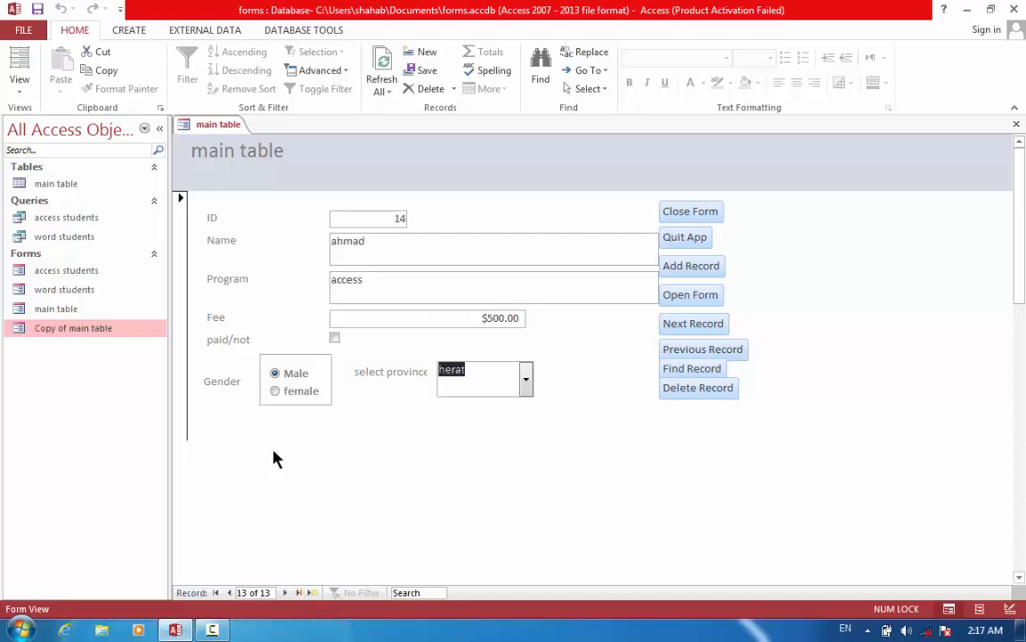
Step: Return to Design View and delete the province combo box together with its label
{"action": "left_click", "coordinate": [17, 90]}
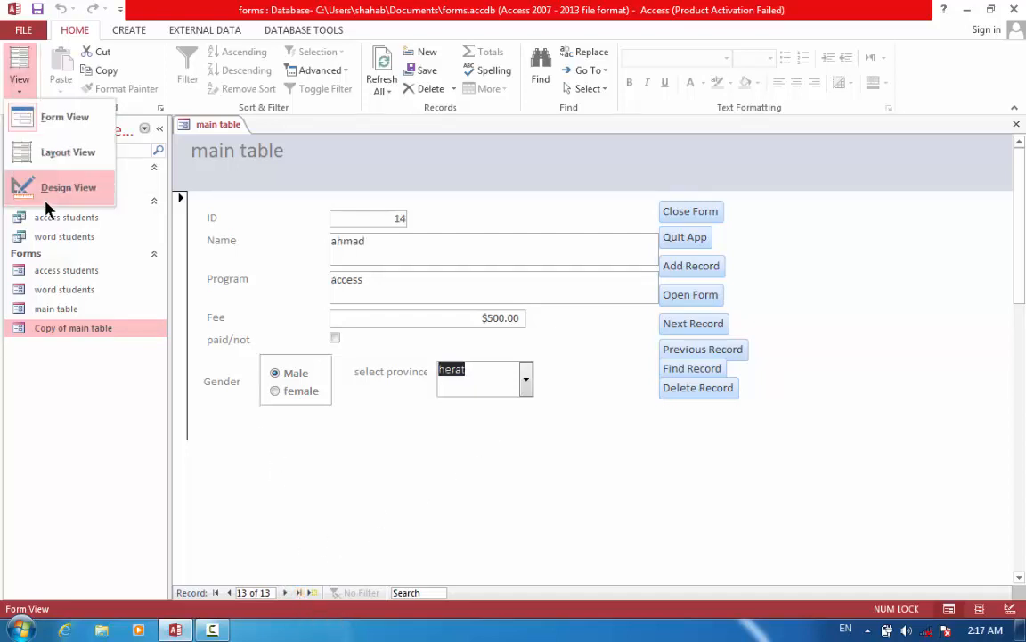
{"action": "left_click", "coordinate": [48, 198]}
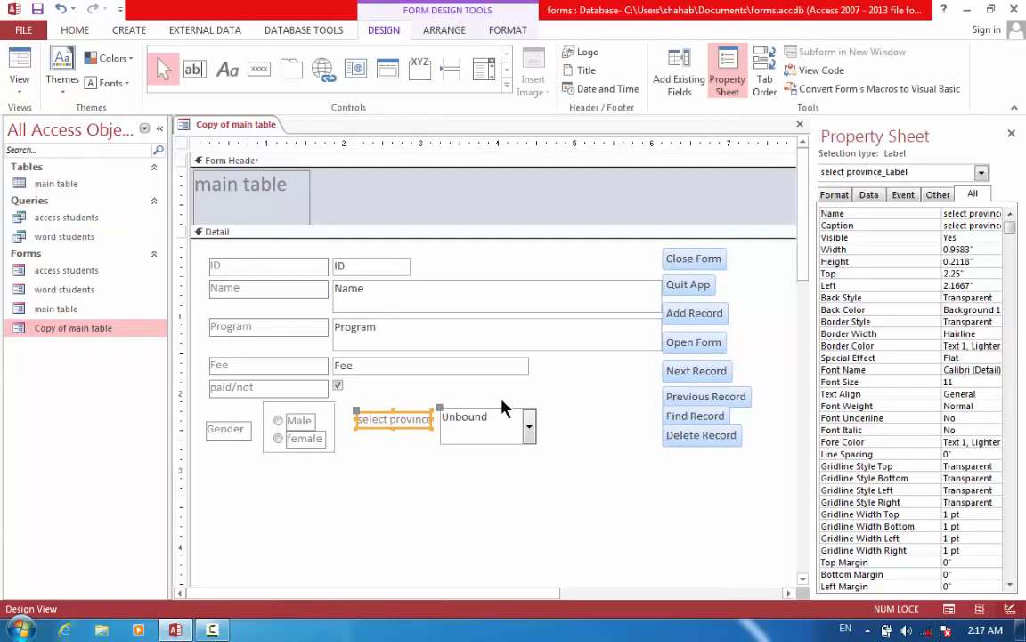
{"action": "left_click", "coordinate": [465, 424]}
{"action": "key", "text": "Delete"}
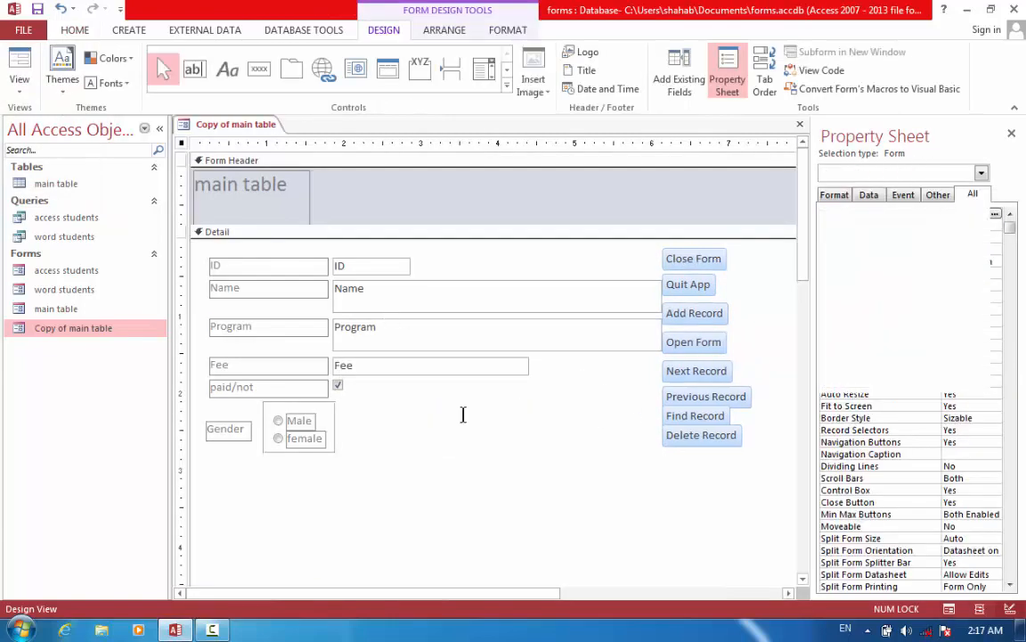
Step: Draw a chart about 3.21 by 2.04 inches beside the Gender options and base it on the access students query
{"action": "left_click", "coordinate": [506, 89]}
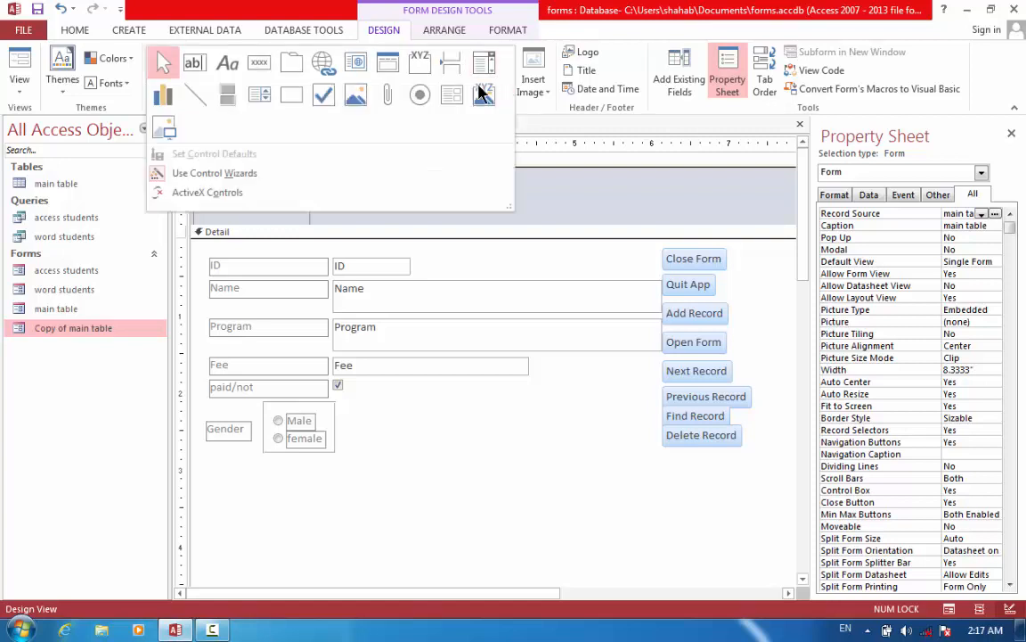
{"action": "left_click", "coordinate": [164, 99]}
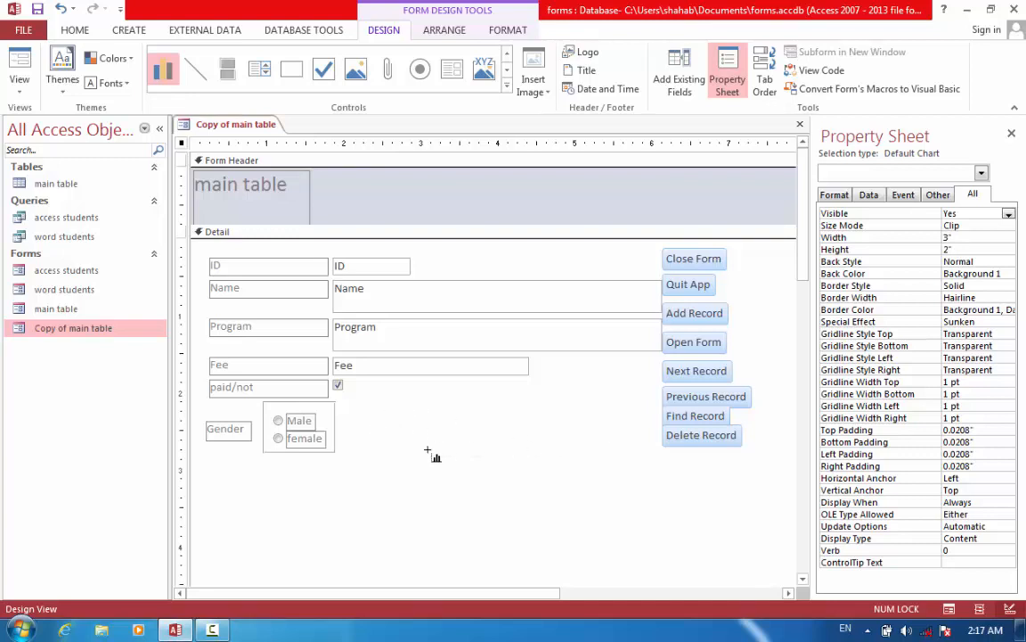
{"action": "left_click_drag", "start_coordinate": [366, 409], "coordinate": [614, 565]}
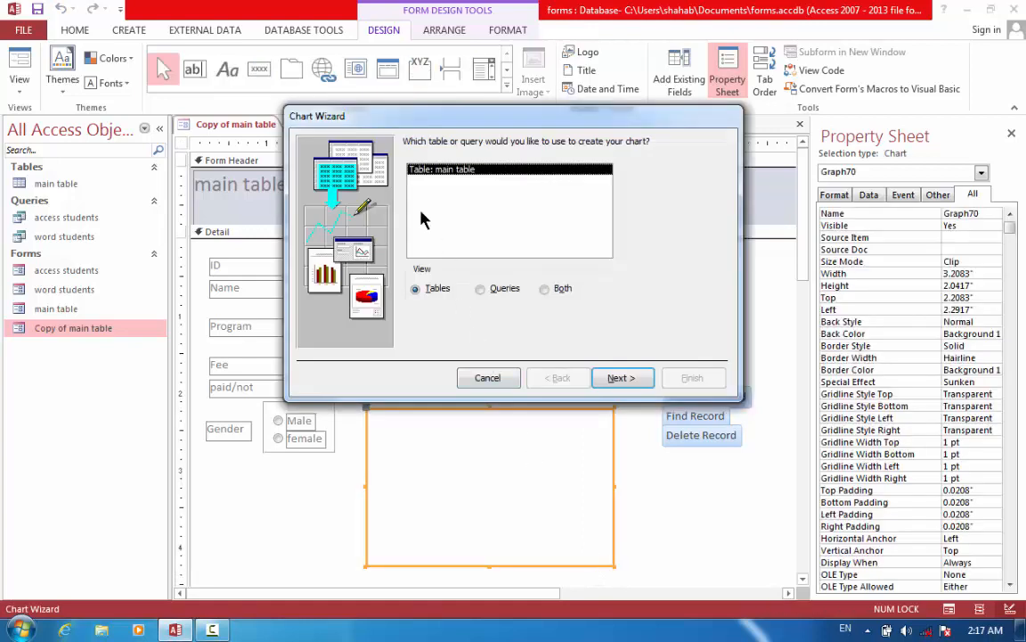
{"action": "left_click", "coordinate": [492, 294]}
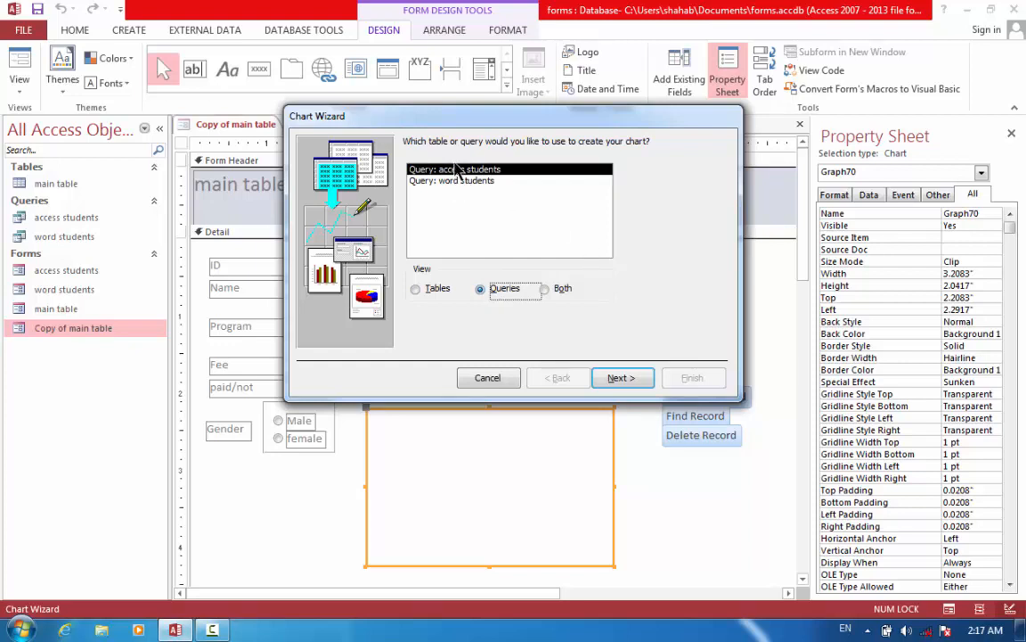
{"action": "left_click", "coordinate": [621, 378]}
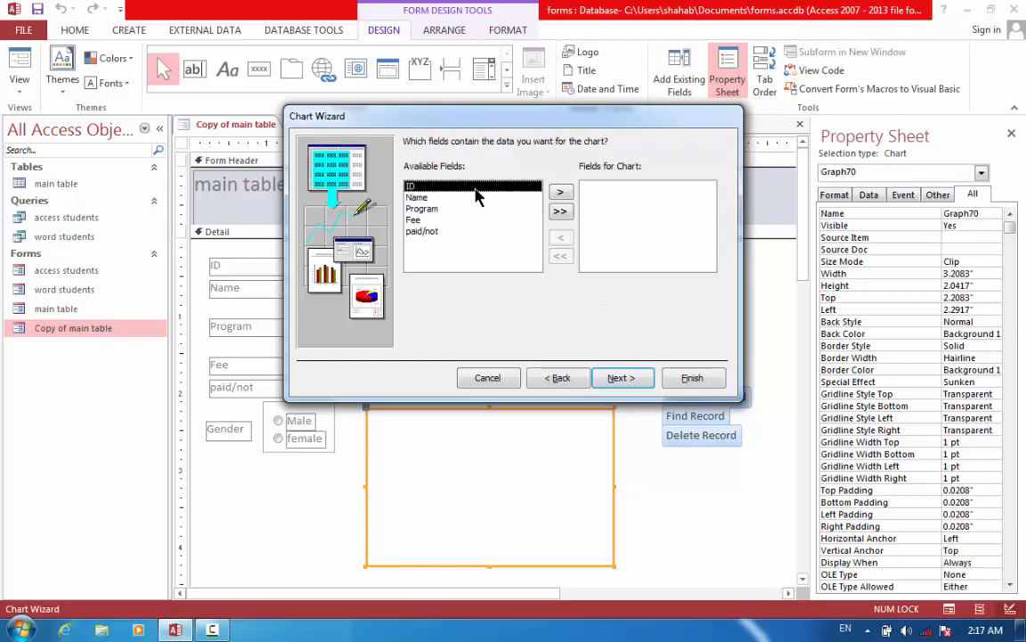
Step: Include only the Name, Program and Fee fields in the chart, leaving out ID and paid/not
{"action": "left_click", "coordinate": [559, 210]}
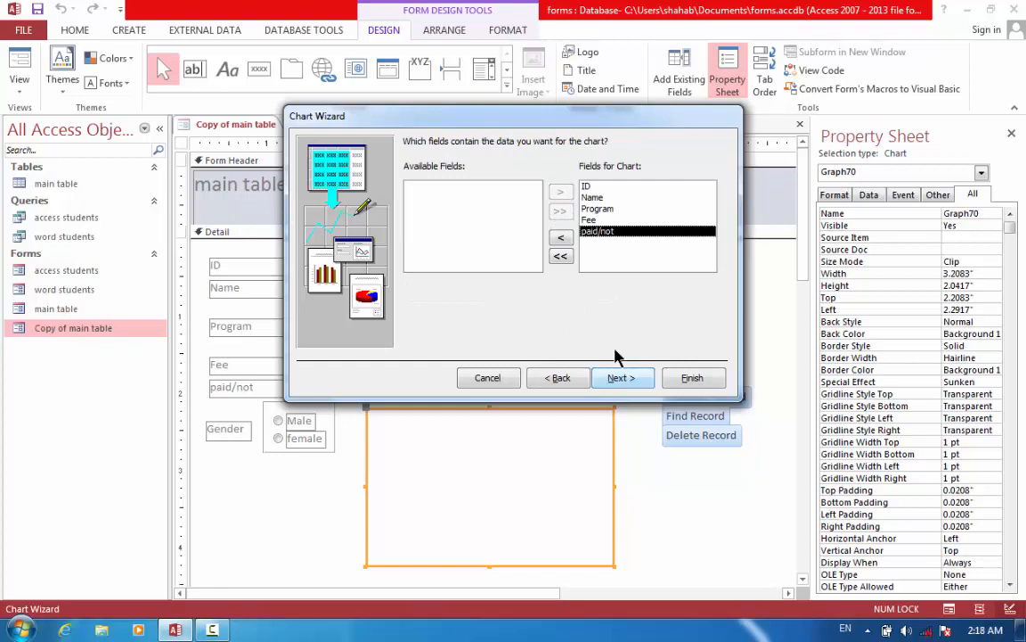
{"action": "left_click", "coordinate": [587, 185]}
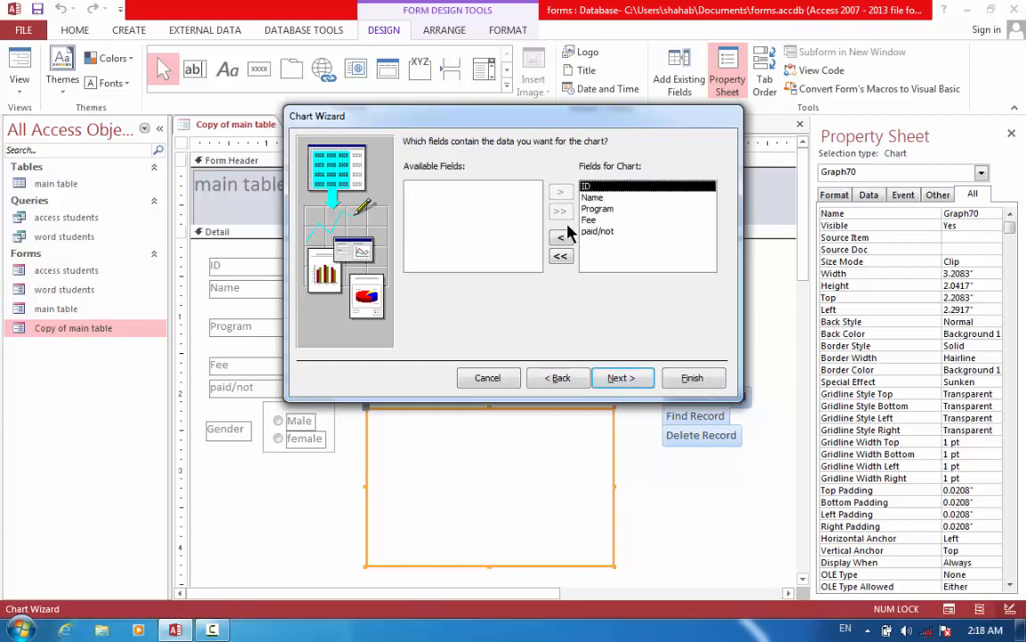
{"action": "left_click", "coordinate": [560, 242]}
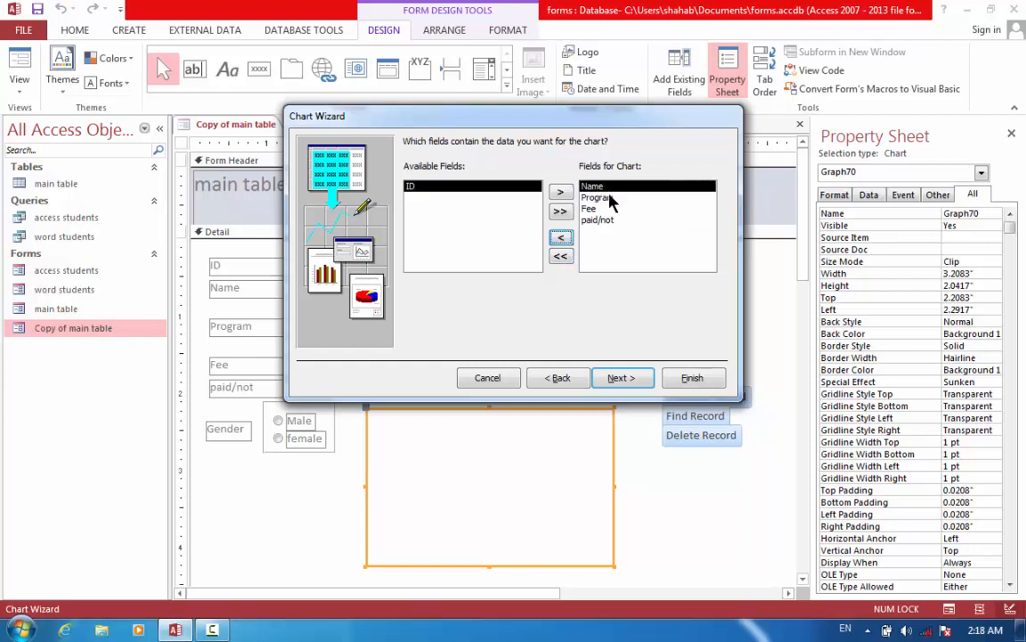
{"action": "left_click", "coordinate": [611, 198]}
{"action": "left_click", "coordinate": [595, 208]}
{"action": "left_click", "coordinate": [599, 220]}
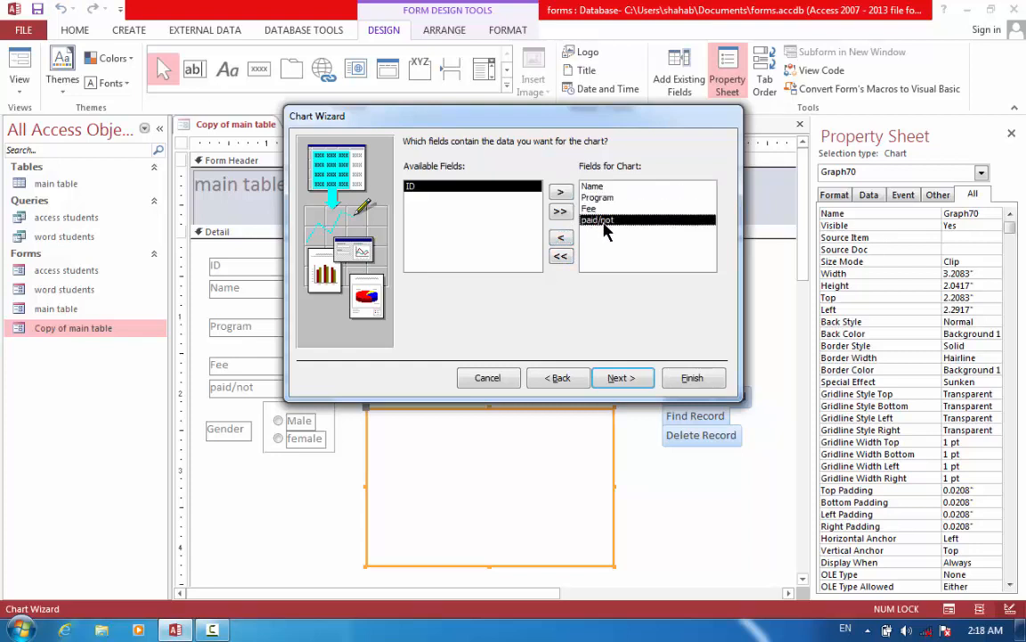
{"action": "left_click", "coordinate": [562, 239]}
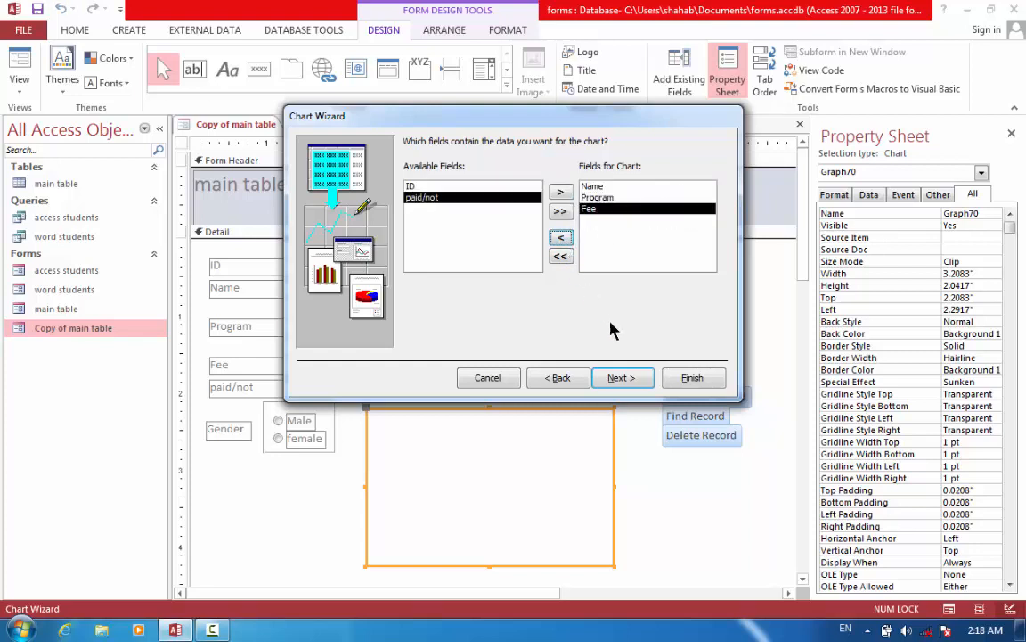
{"action": "left_click", "coordinate": [632, 378]}
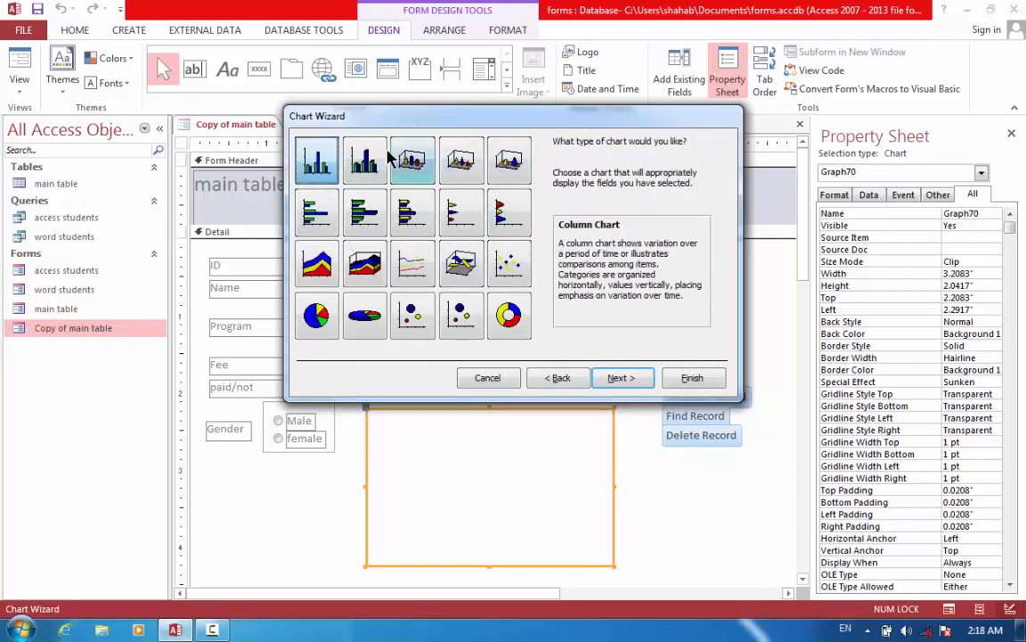
Step: Make it a 3-D Column Chart with the default data layout, linked by ID, and finish the Chart Wizard
{"action": "left_click", "coordinate": [361, 160]}
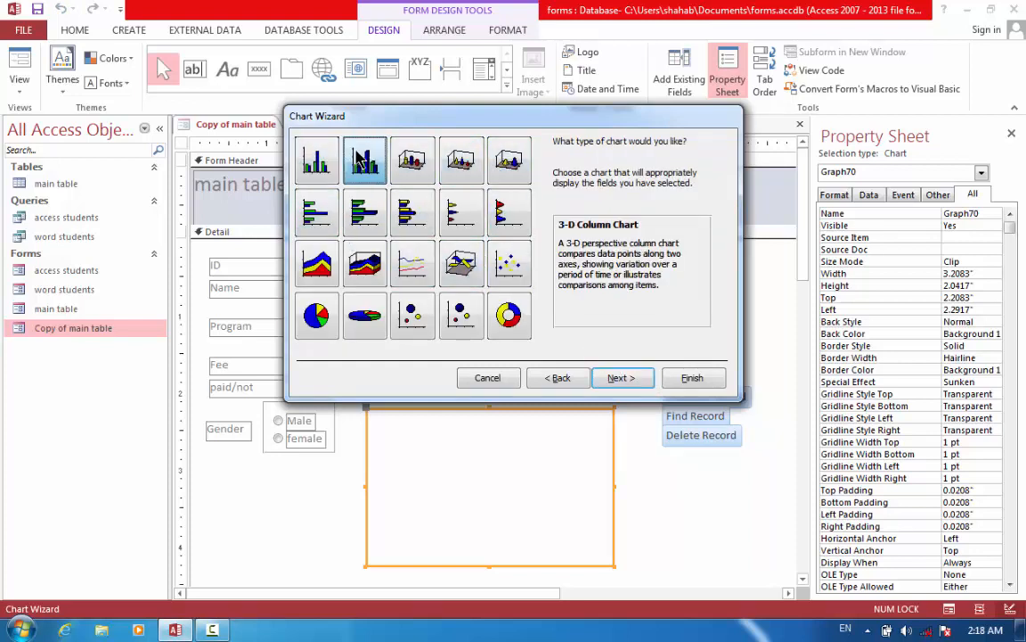
{"action": "left_click", "coordinate": [628, 379]}
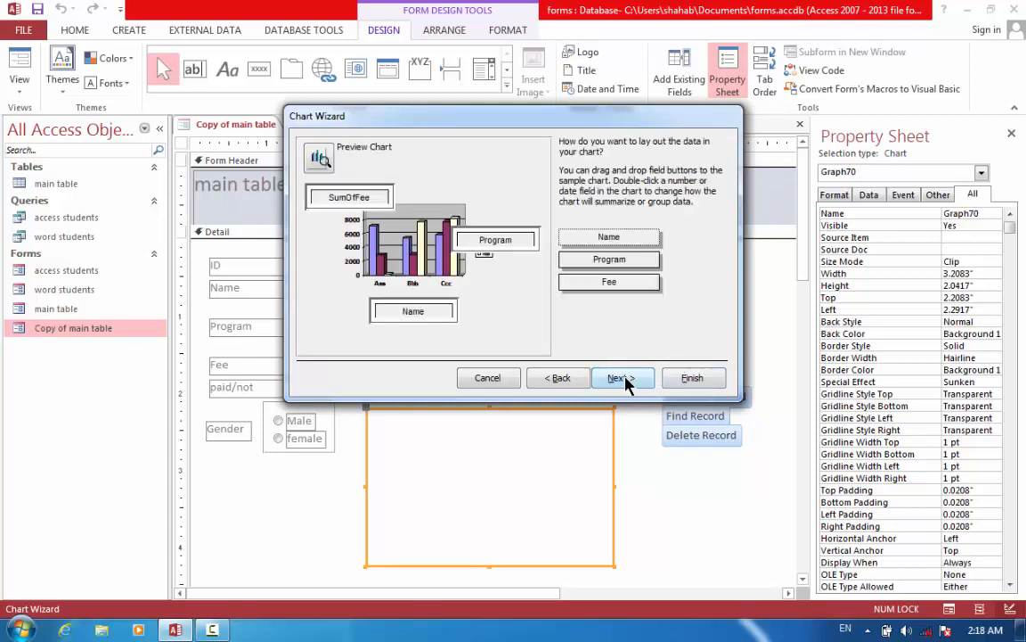
{"action": "left_click", "coordinate": [628, 379]}
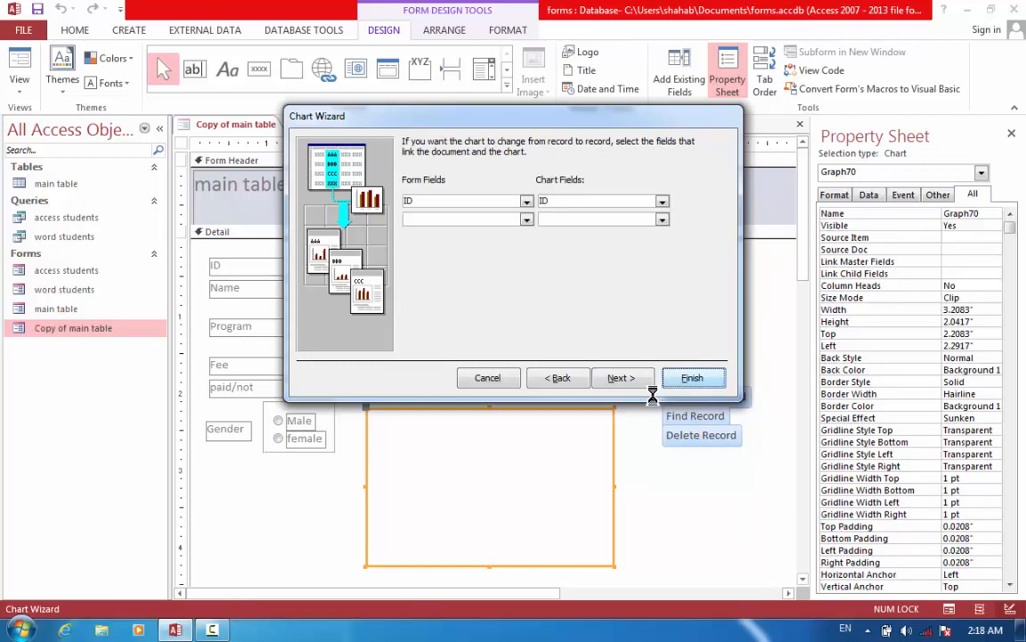
{"action": "left_click", "coordinate": [690, 378]}
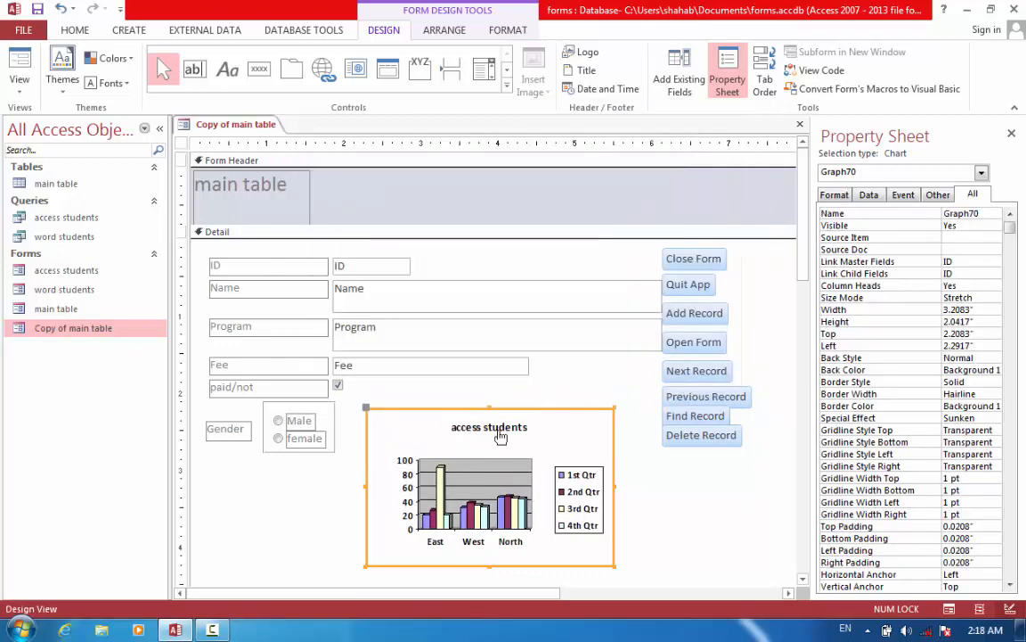
Step: Show the form in Form View and examine the whole access students chart
{"action": "left_click", "coordinate": [19, 83]}
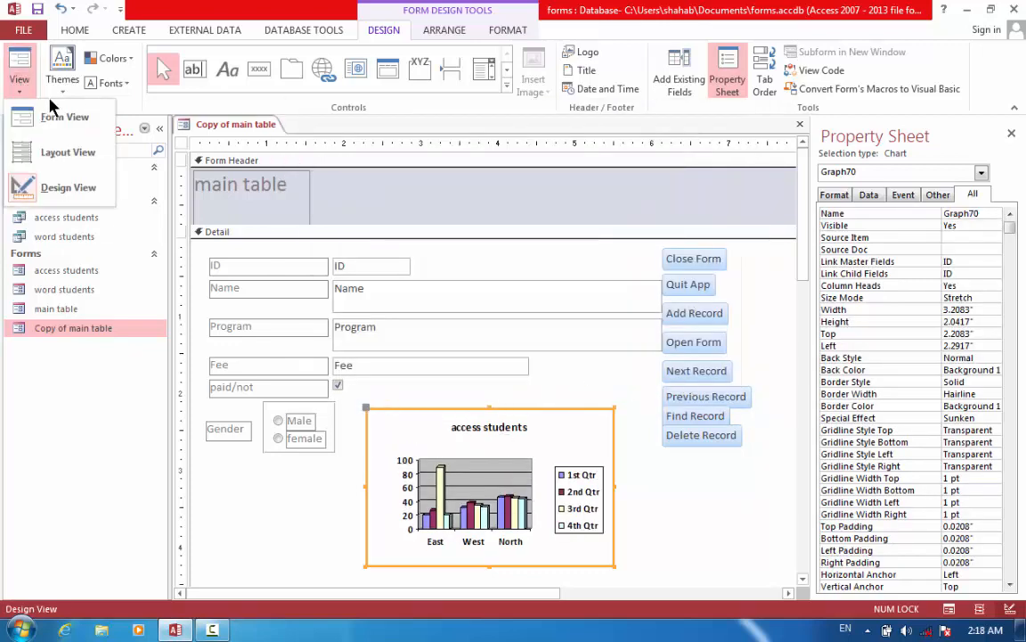
{"action": "left_click", "coordinate": [57, 121]}
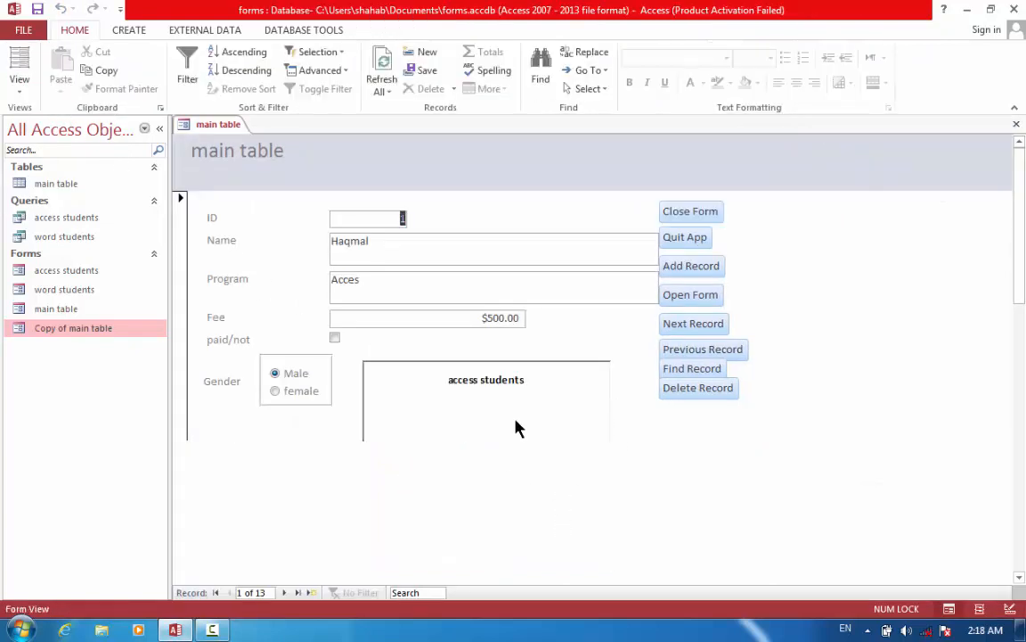
{"action": "left_click", "coordinate": [472, 384]}
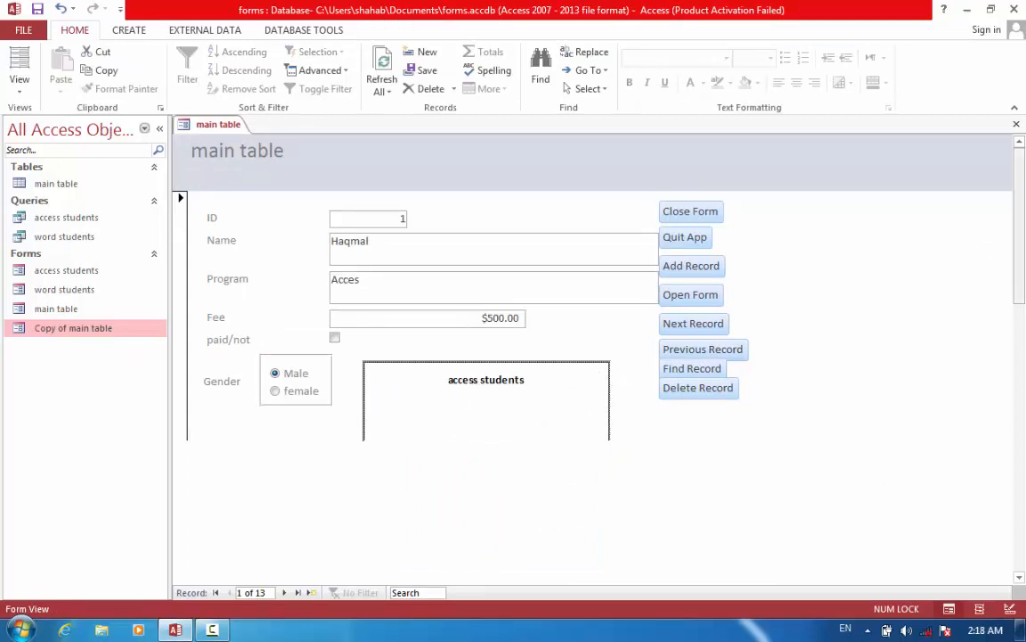
{"action": "scroll", "coordinate": [686, 280], "scroll_direction": "down", "scroll_amount": 5}
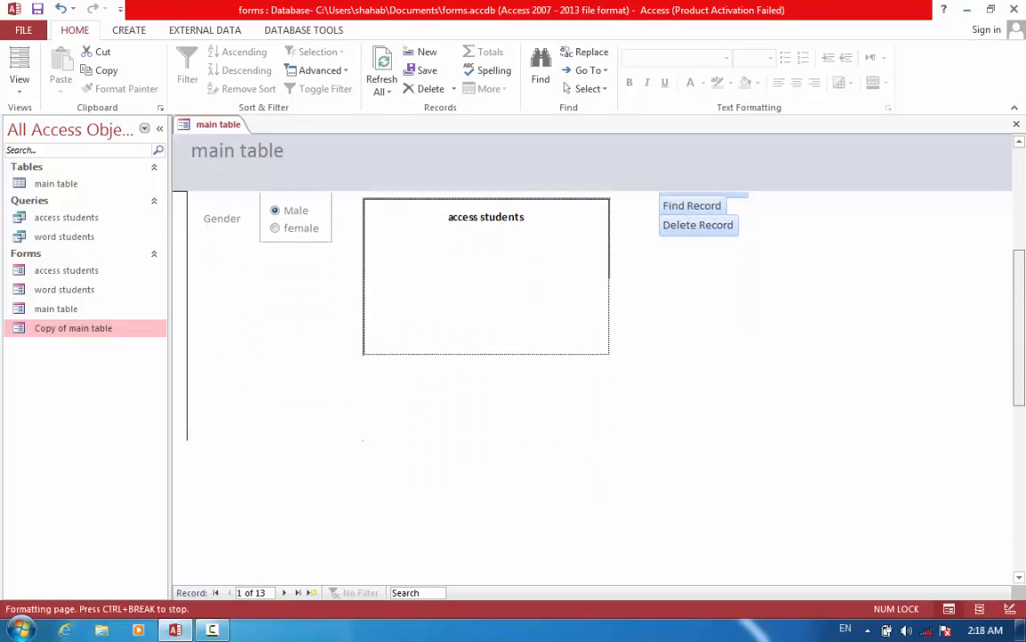
Step: Return to Design View and delete the access students chart from the Detail section
{"action": "left_click", "coordinate": [15, 89]}
{"action": "left_click", "coordinate": [74, 188]}
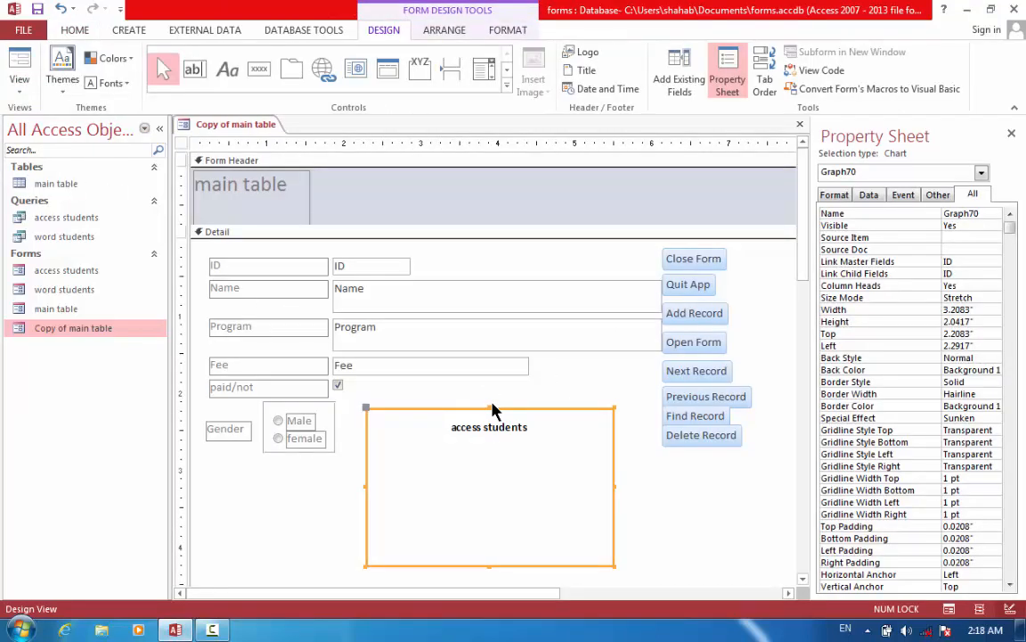
{"action": "key", "text": "Delete"}
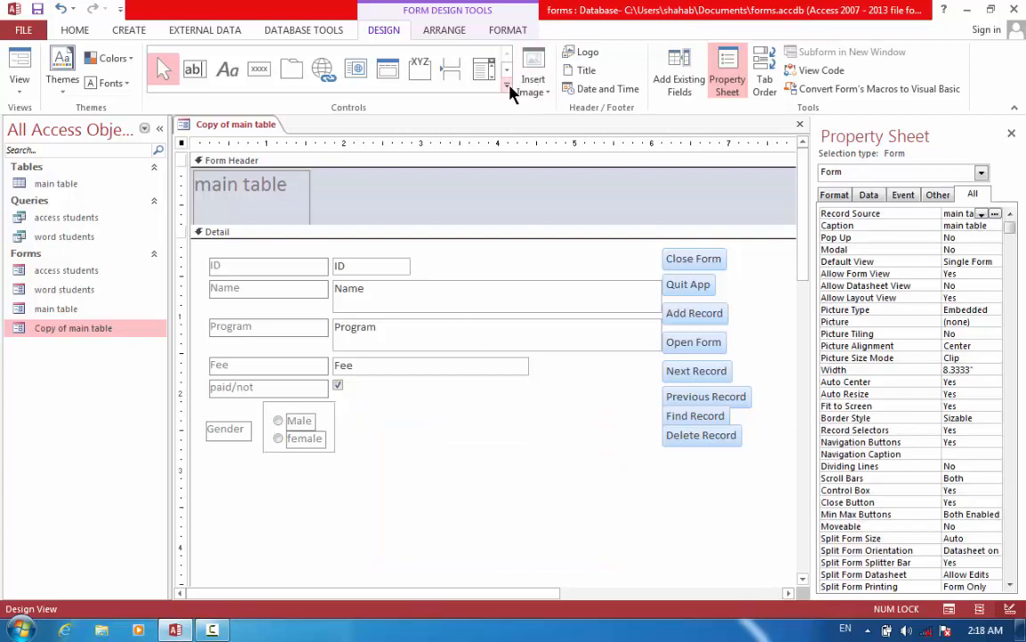
Step: Draw a slightly slanted line about 2.38 inches wide and 0.13 inches high just below the Gender options
{"action": "left_click", "coordinate": [507, 87]}
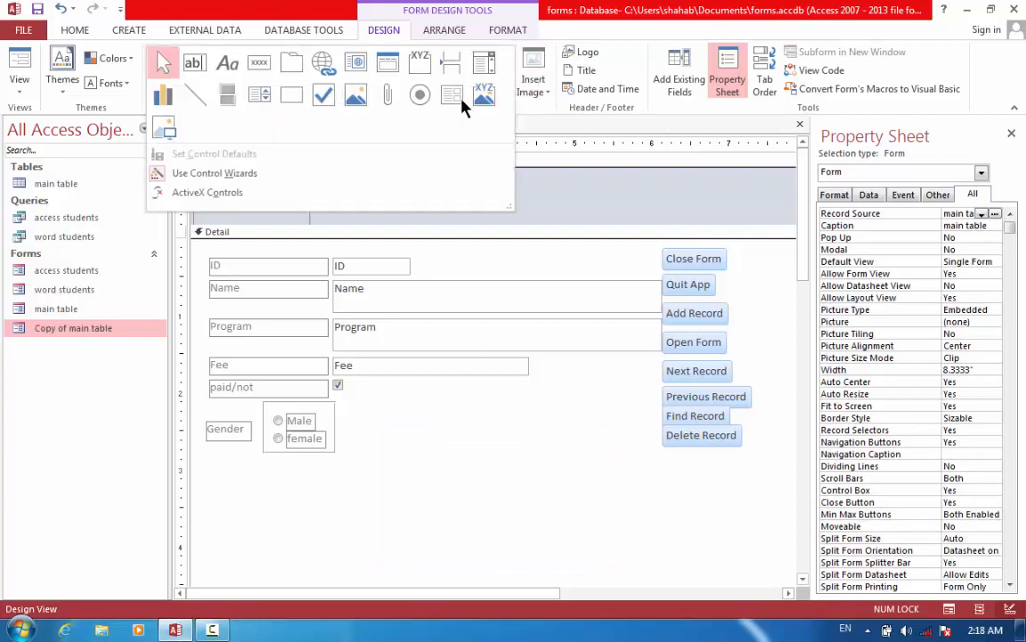
{"action": "left_click", "coordinate": [200, 95]}
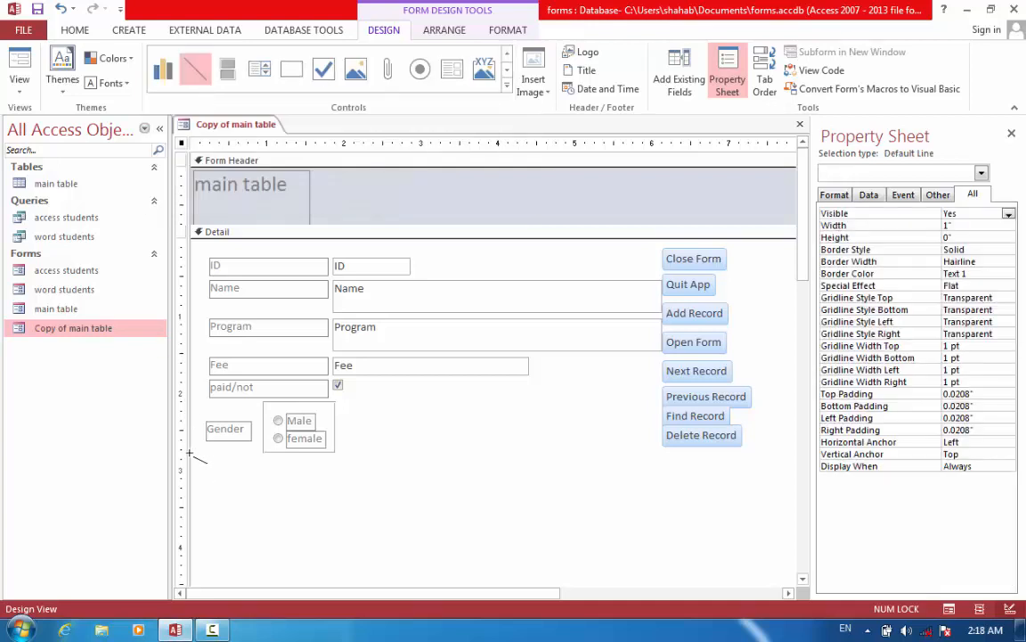
{"action": "left_click_drag", "start_coordinate": [194, 454], "coordinate": [374, 460]}
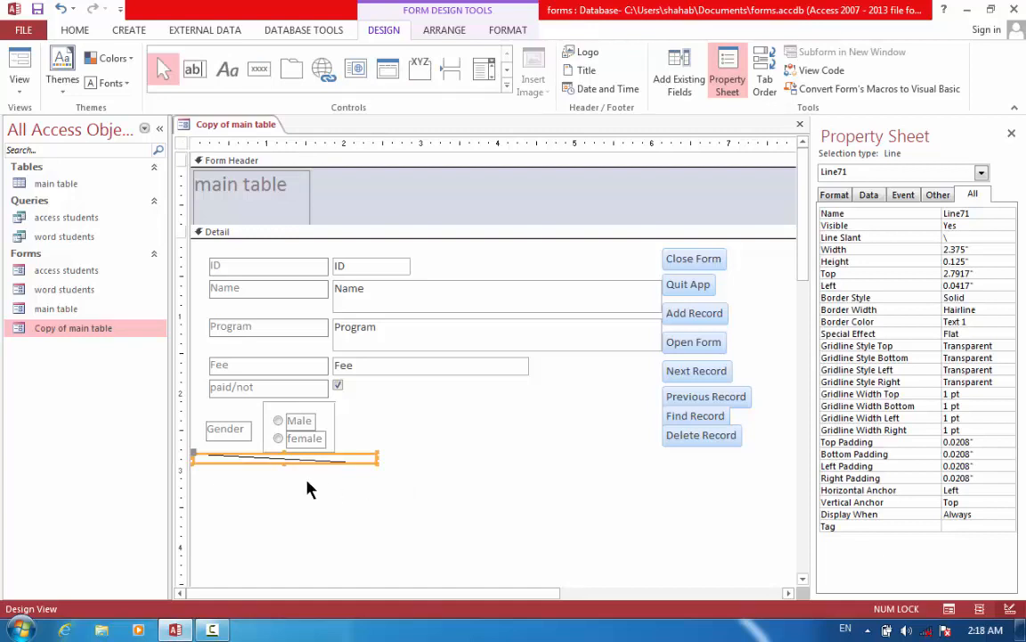
Step: Preview the form in Form View to check the line below the Gender options
{"action": "left_click", "coordinate": [18, 84]}
{"action": "left_click", "coordinate": [53, 116]}
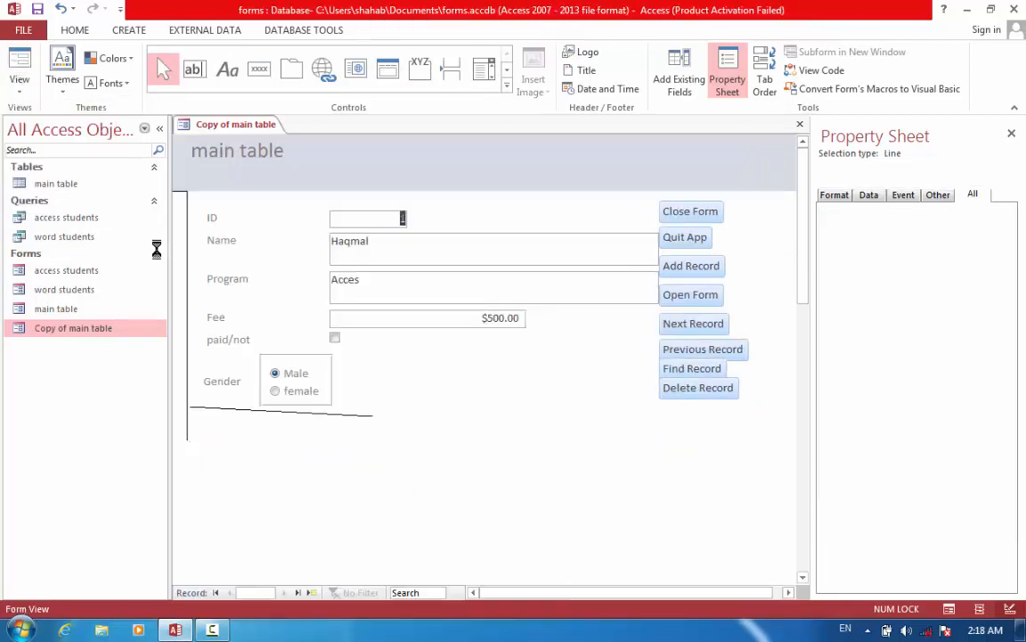
{"action": "left_click", "coordinate": [19, 85]}
{"action": "left_click", "coordinate": [51, 119]}
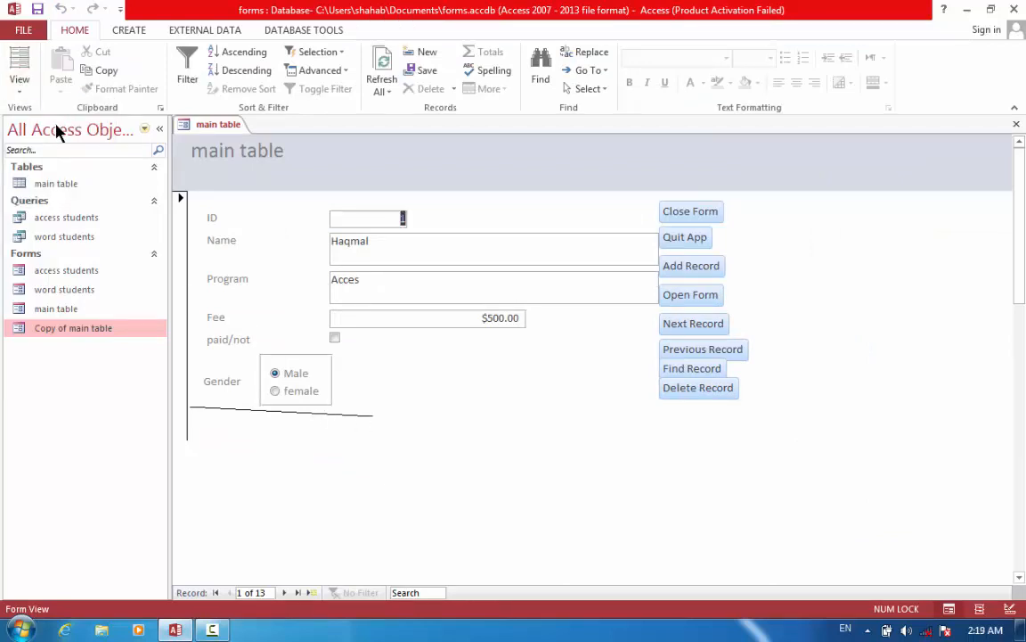
Step: Return to Design View and delete the line below the Gender options
{"action": "left_click", "coordinate": [19, 81]}
{"action": "left_click", "coordinate": [25, 186]}
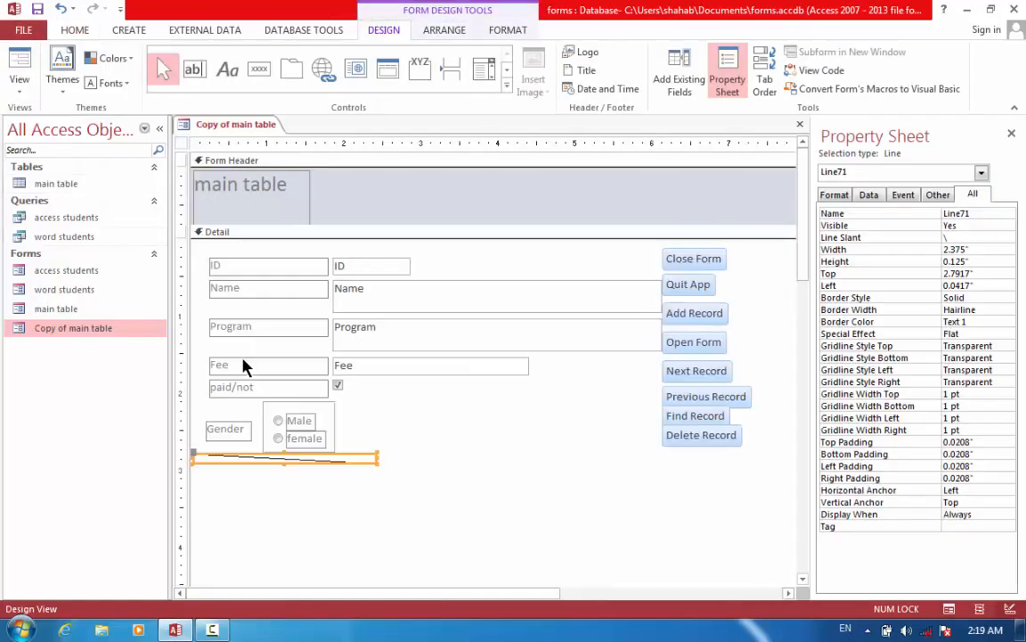
{"action": "key", "text": "Delete"}
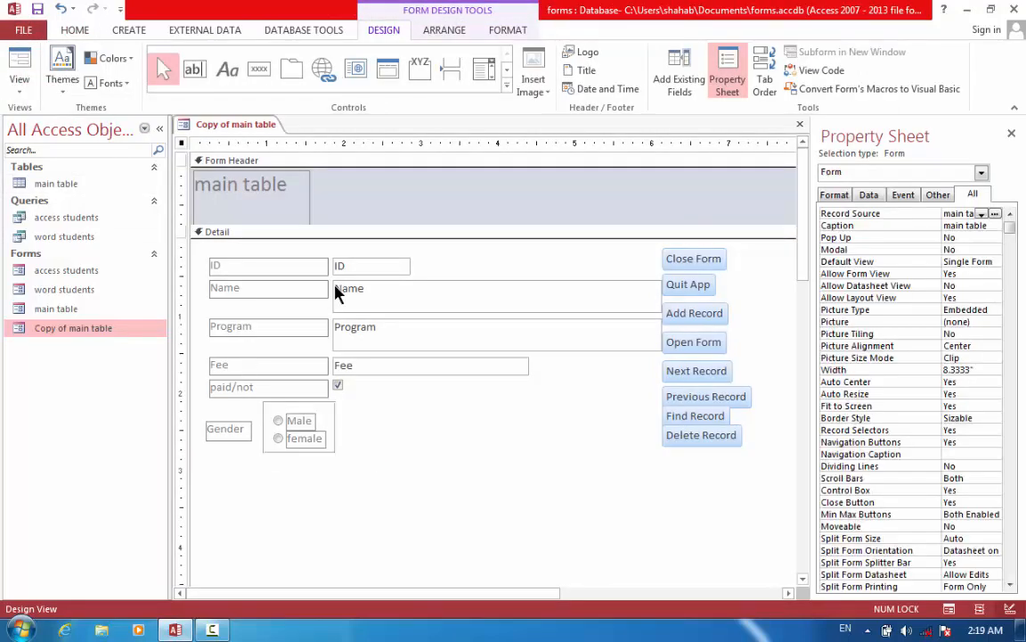
{"action": "left_click", "coordinate": [507, 85]}
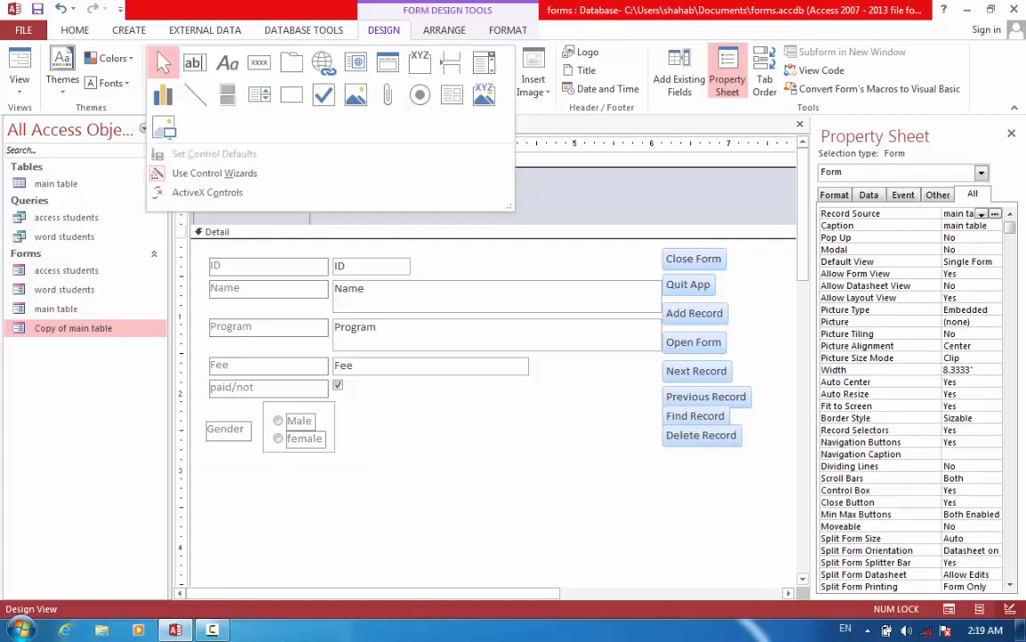
{"action": "left_click", "coordinate": [212, 630]}
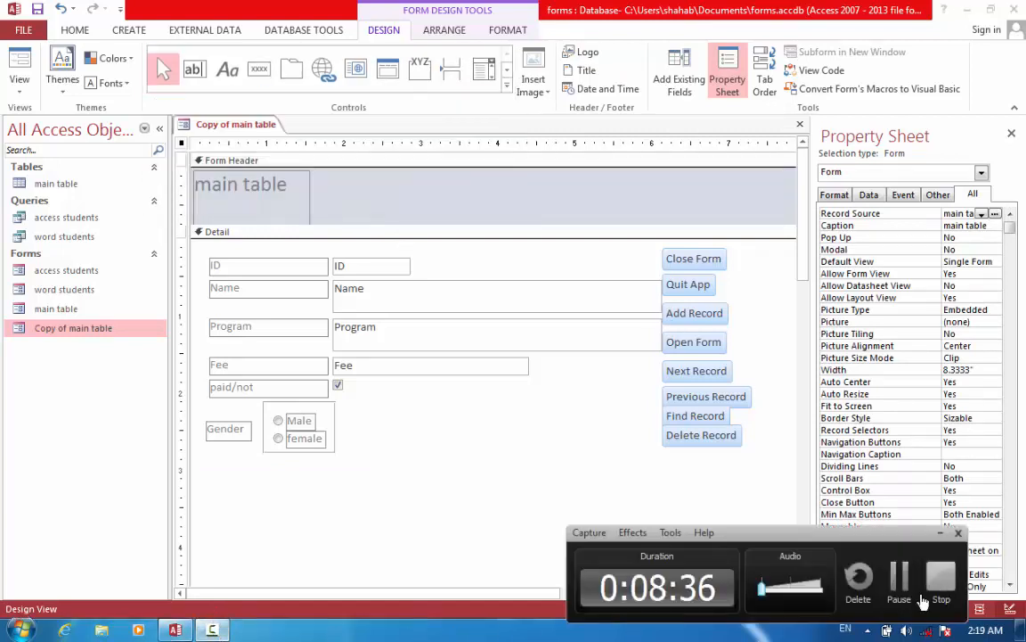